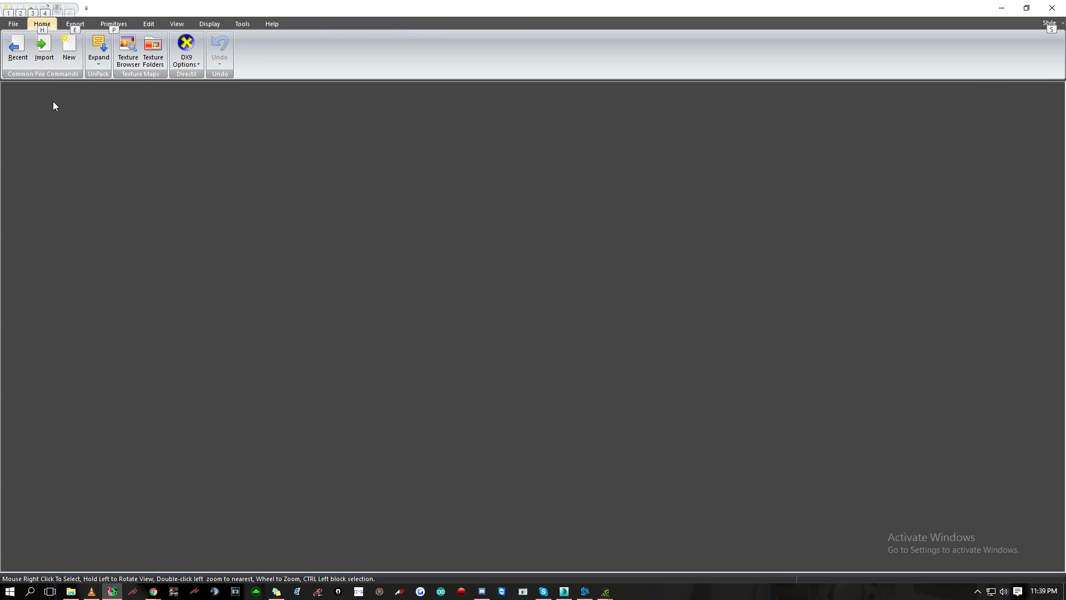
- Import the skyline_r34_vspec model from the ks_nissan_skyline_r34 car folder, keeping the default import options
click(46, 46)
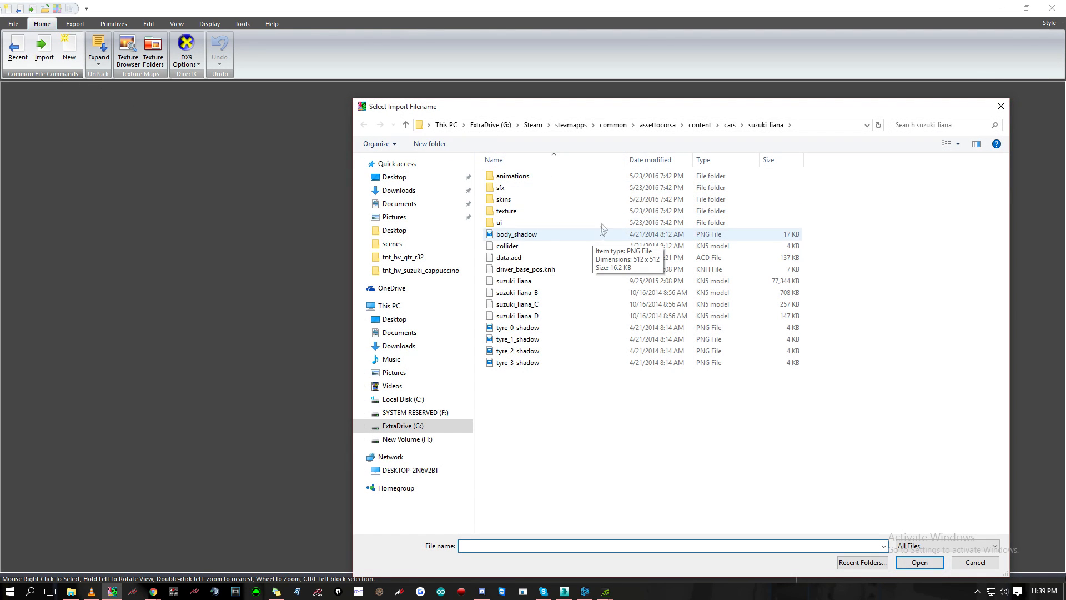
click(409, 257)
click(730, 124)
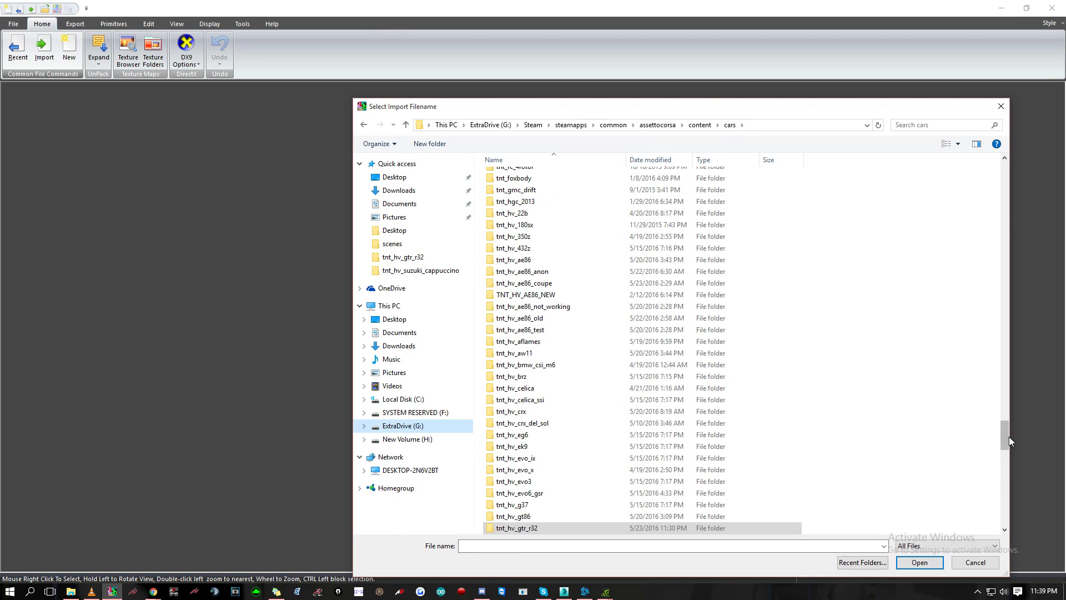
drag(1009, 438, 1020, 332)
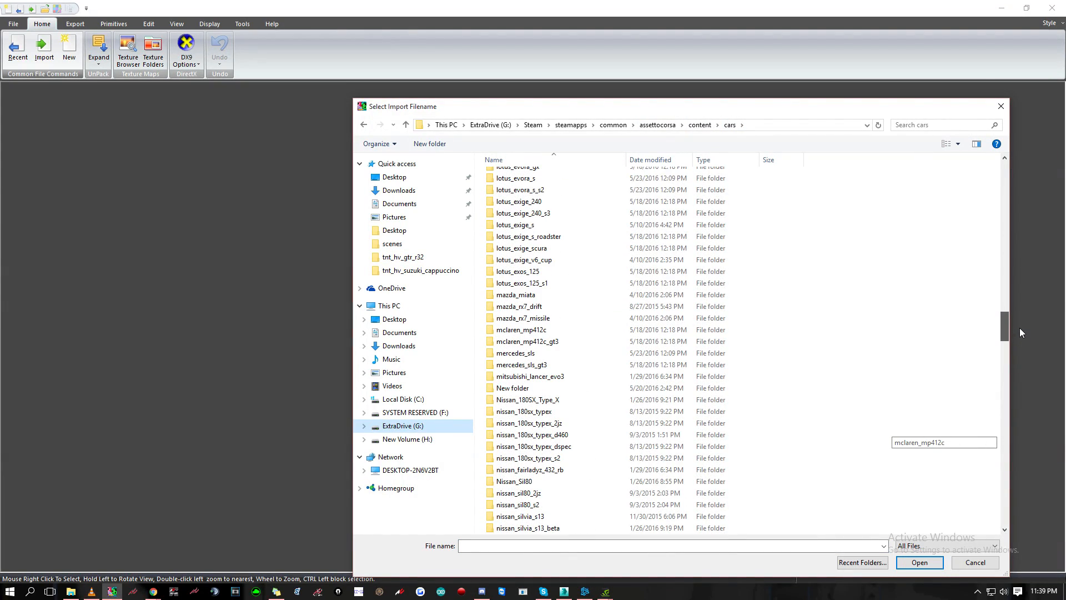
drag(1019, 332, 1005, 293)
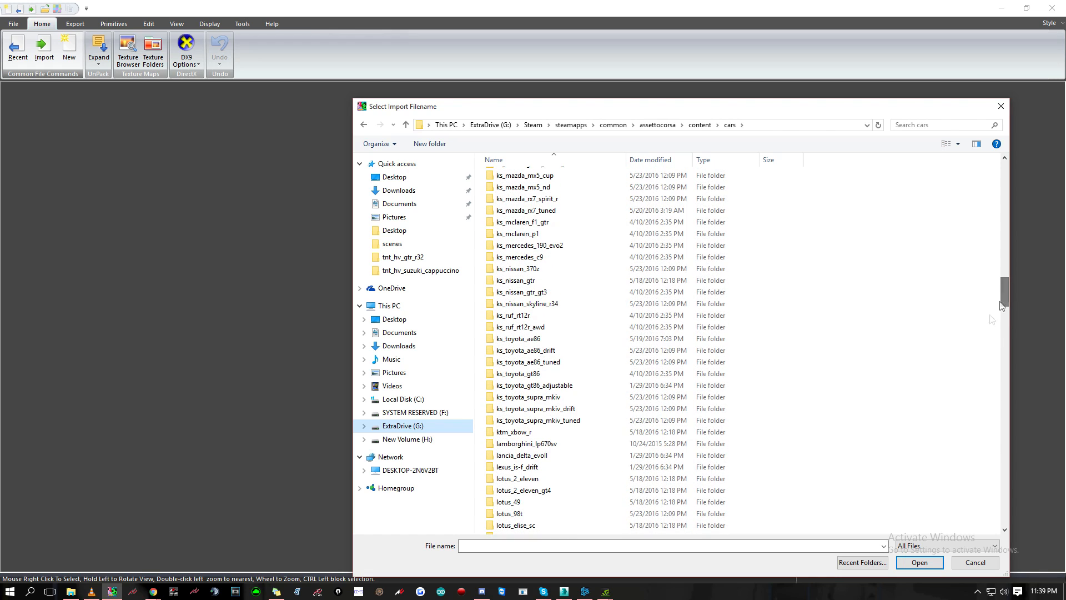
double_click(570, 304)
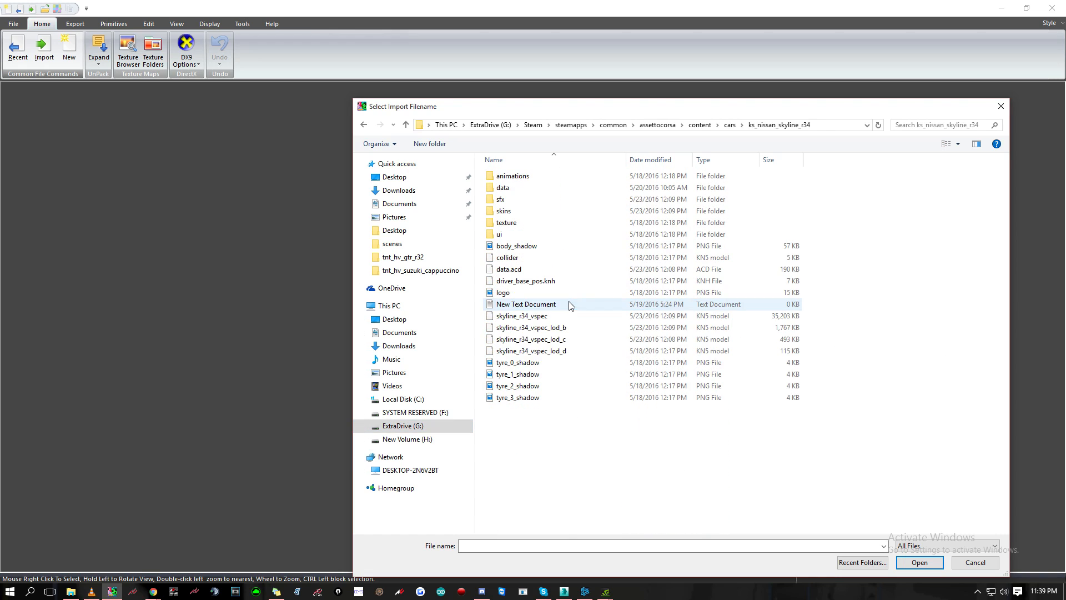
double_click(569, 317)
click(567, 347)
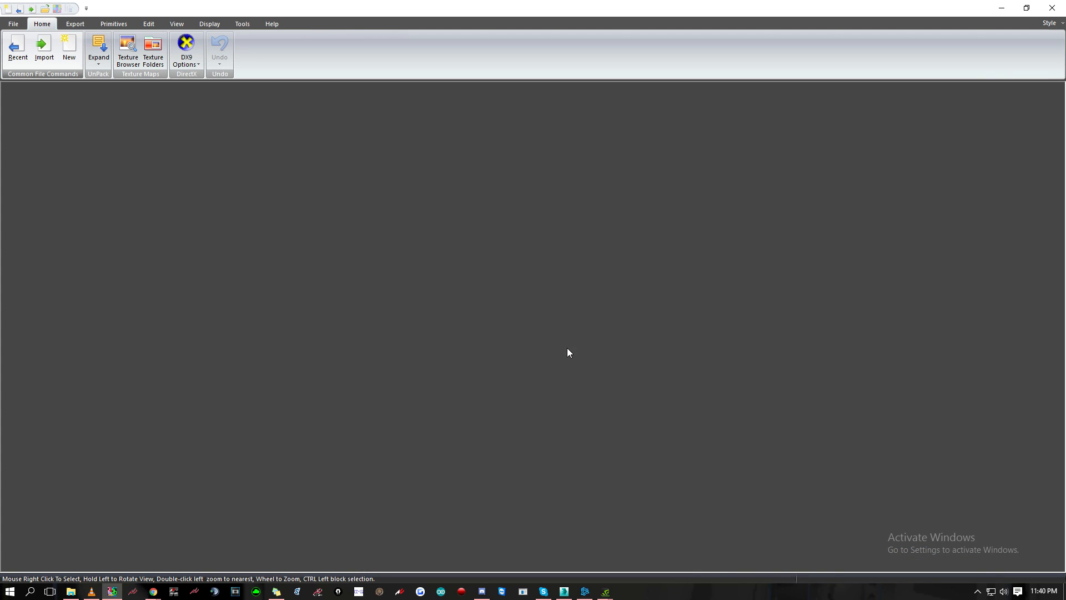
scroll(544, 318, up, 20)
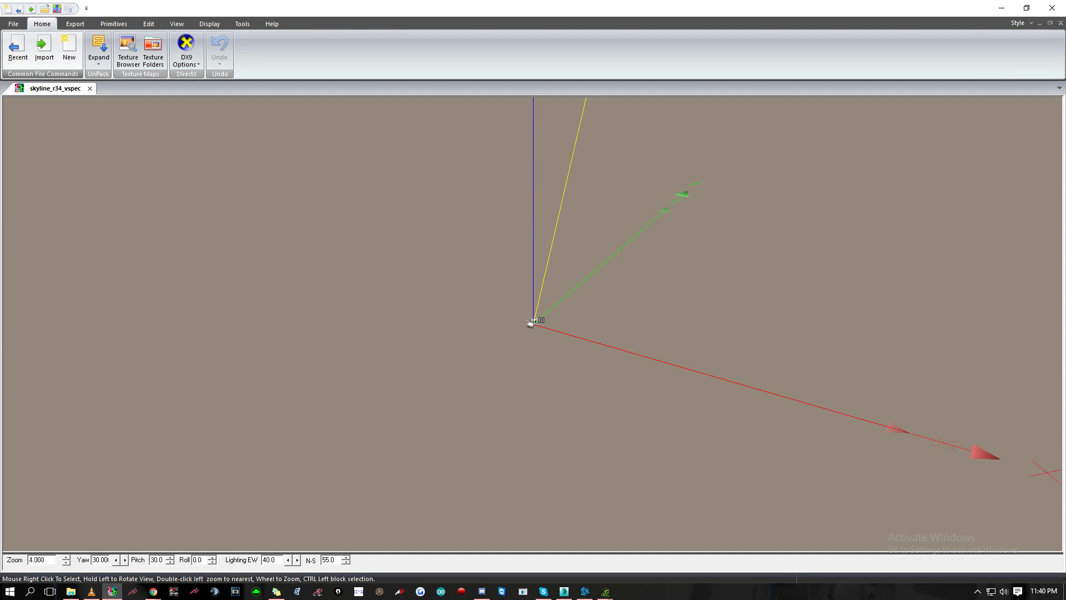
drag(544, 309, 371, 282)
scroll(408, 304, up, 5)
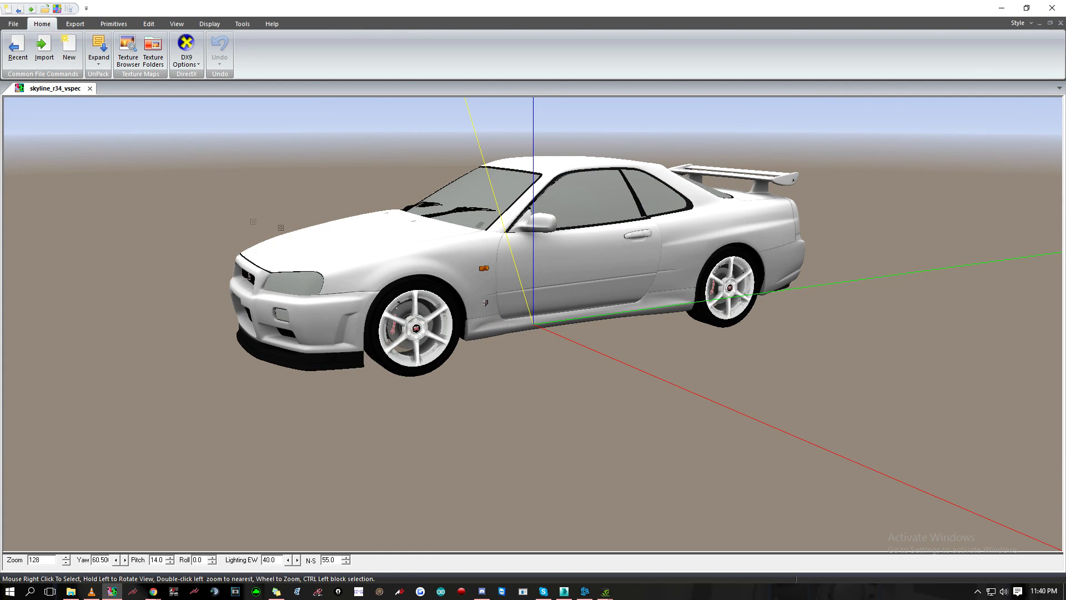
- Import the tnt_hv_silvia_s15 car model from its folder within the Assetto Corsa cars directory, keeping the default import options
click(44, 47)
click(730, 124)
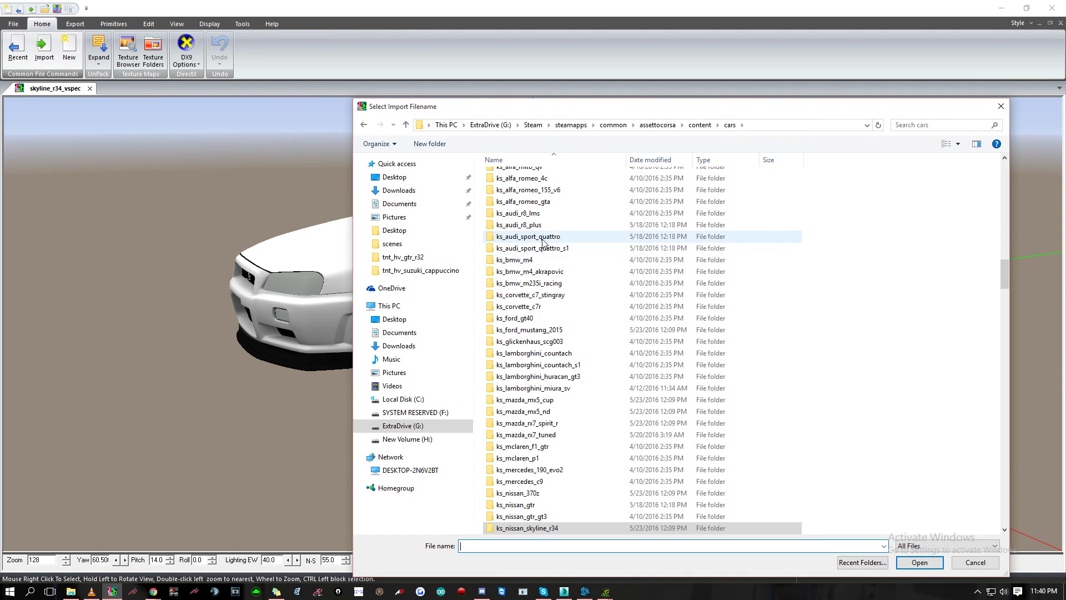
scroll(769, 368, down, 7)
drag(1005, 278, 988, 472)
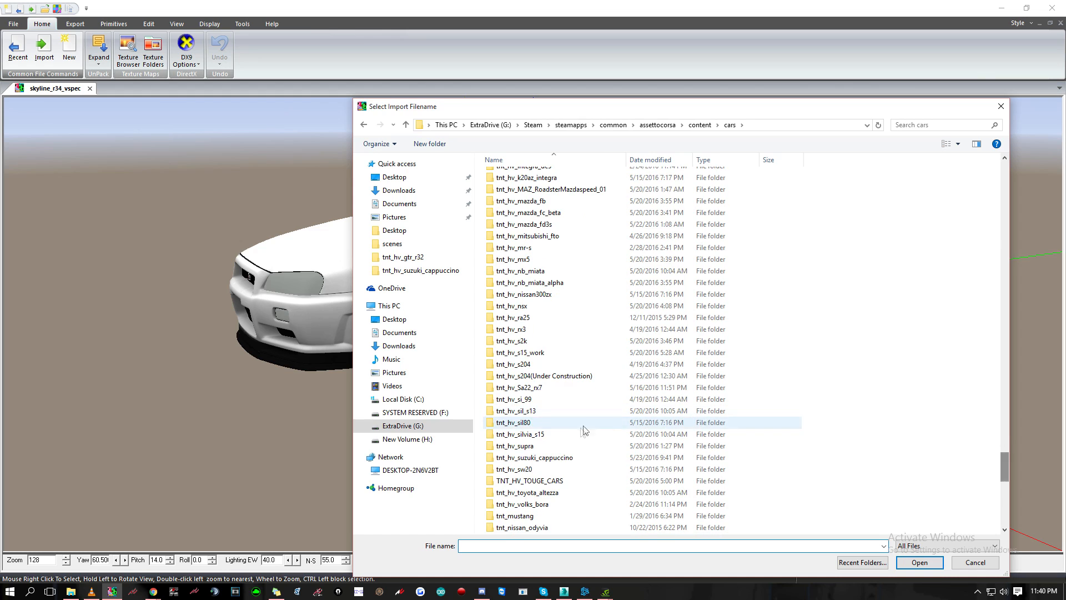
double_click(572, 468)
double_click(550, 362)
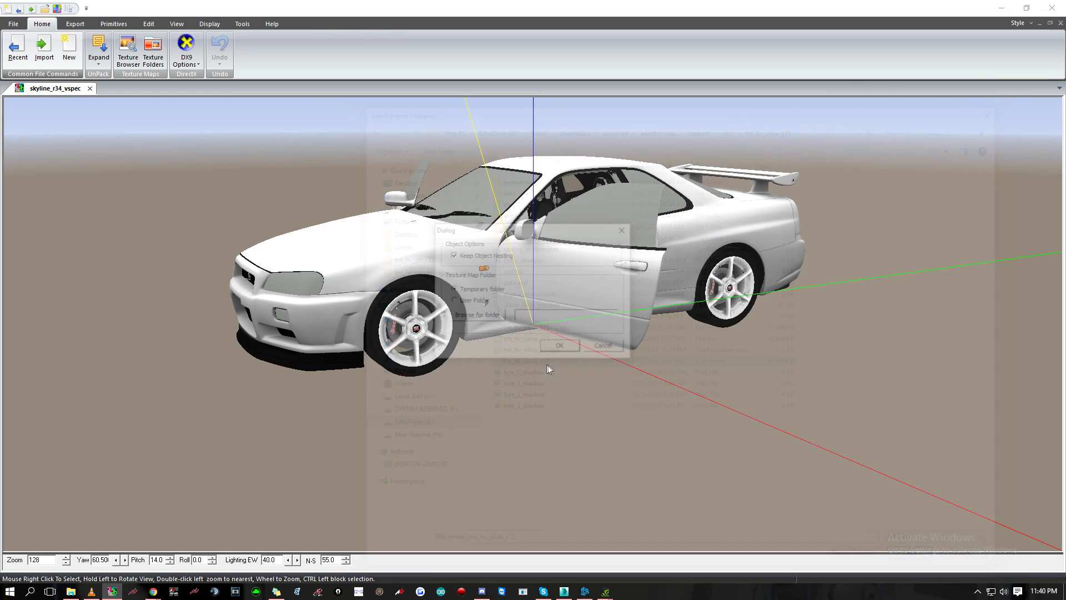
click(575, 349)
drag(570, 299, 555, 292)
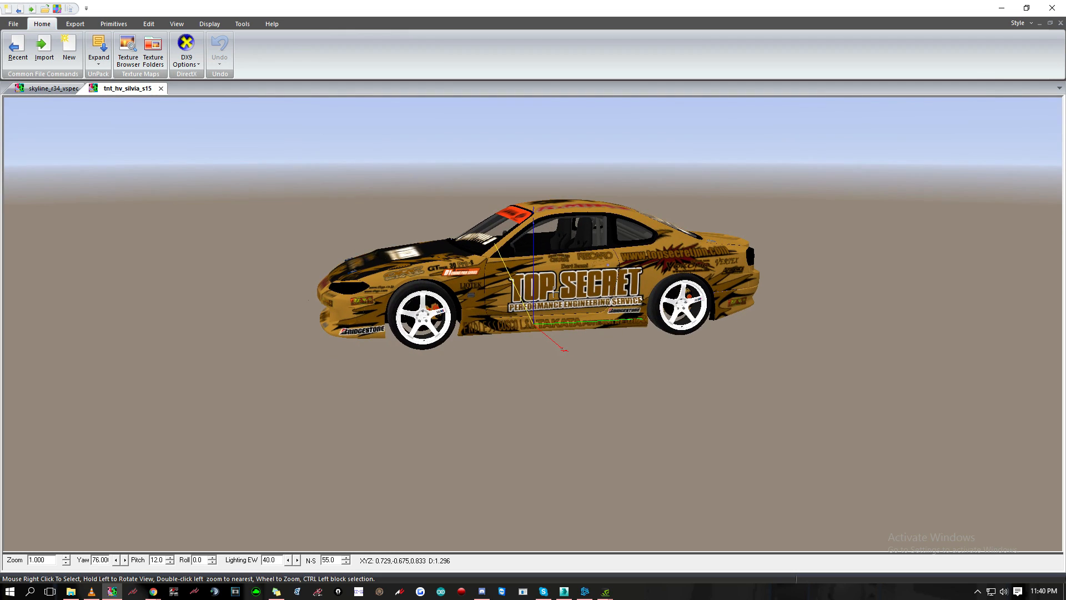
- Compare the Skyline R34 and Silvia S15 models, examining the Silvia's front left wheel and side
click(48, 88)
scroll(523, 190, down, 10)
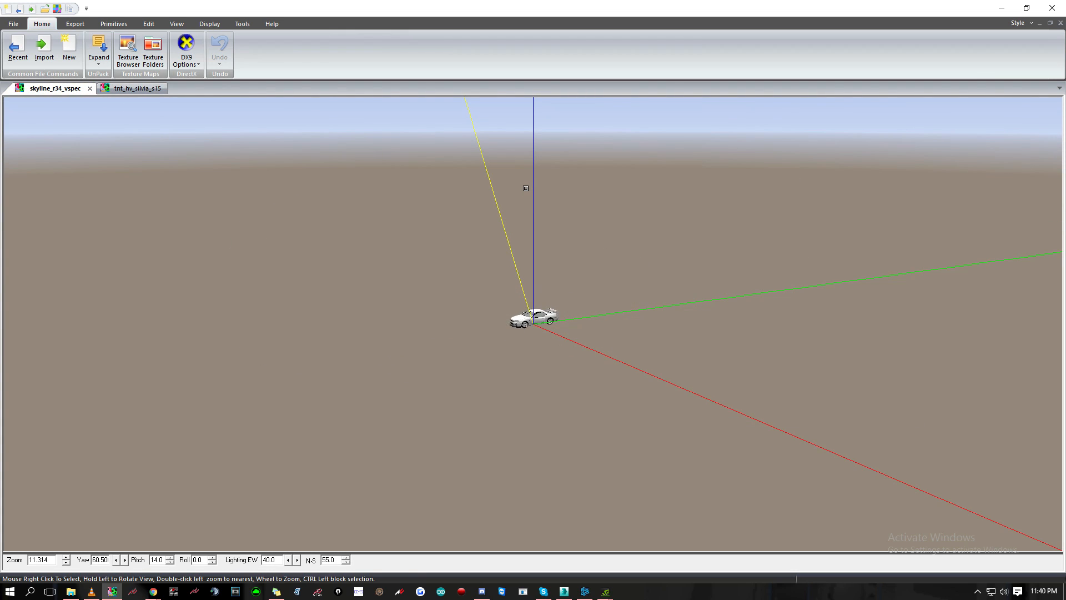
scroll(529, 127, down, 1)
scroll(537, 209, up, 12)
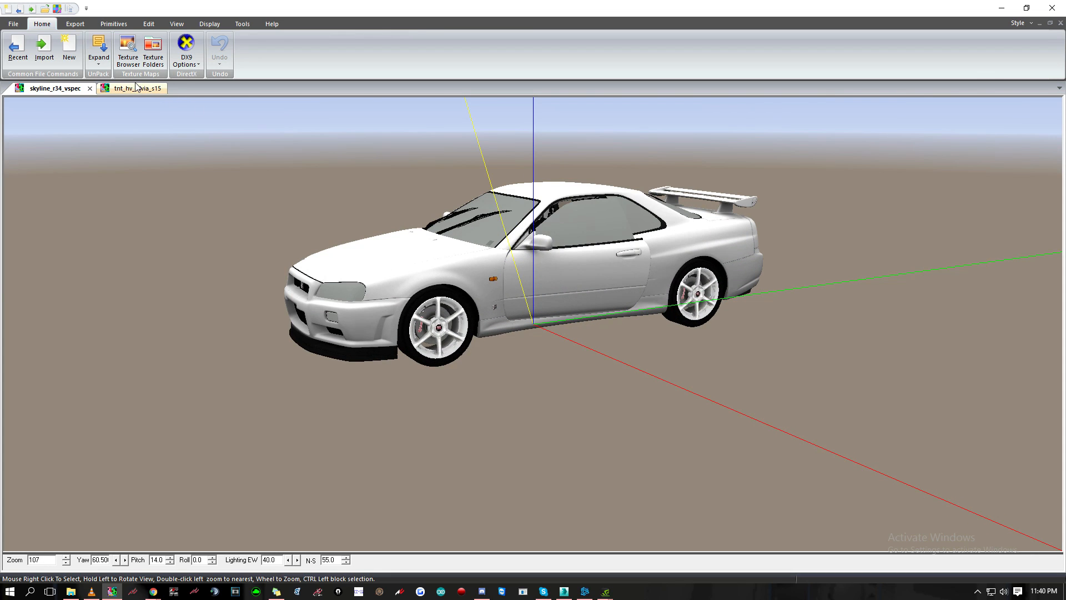
click(136, 88)
double_click(532, 207)
scroll(533, 207, up, 1)
scroll(533, 207, down, 2)
drag(532, 207, 525, 303)
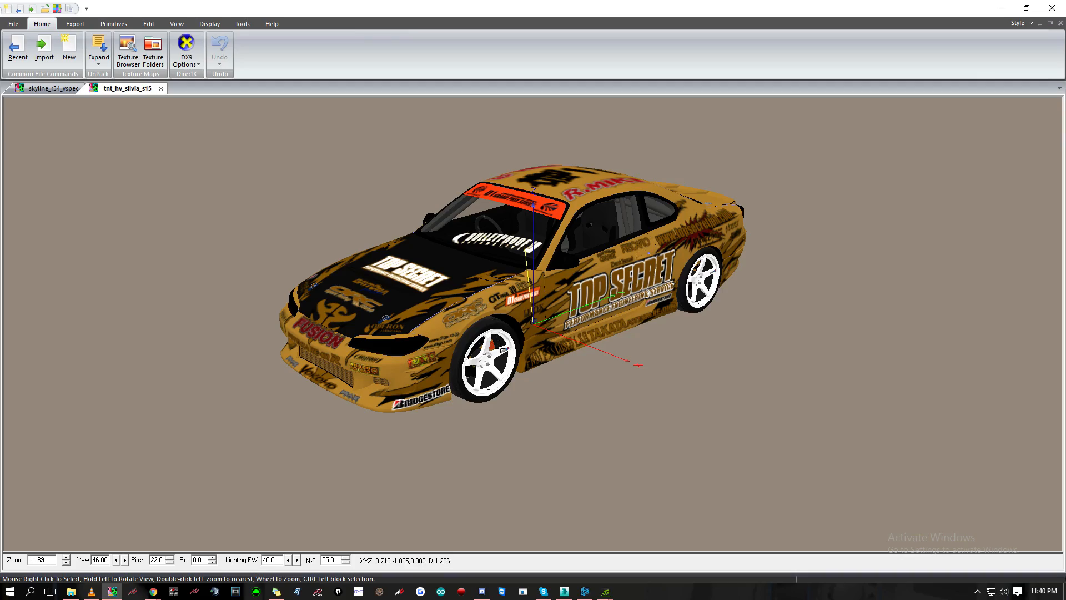
scroll(532, 318, up, 2)
mouse_move(532, 318)
mouse_down()
mouse_move(513, 311)
mouse_move(530, 316)
mouse_up()
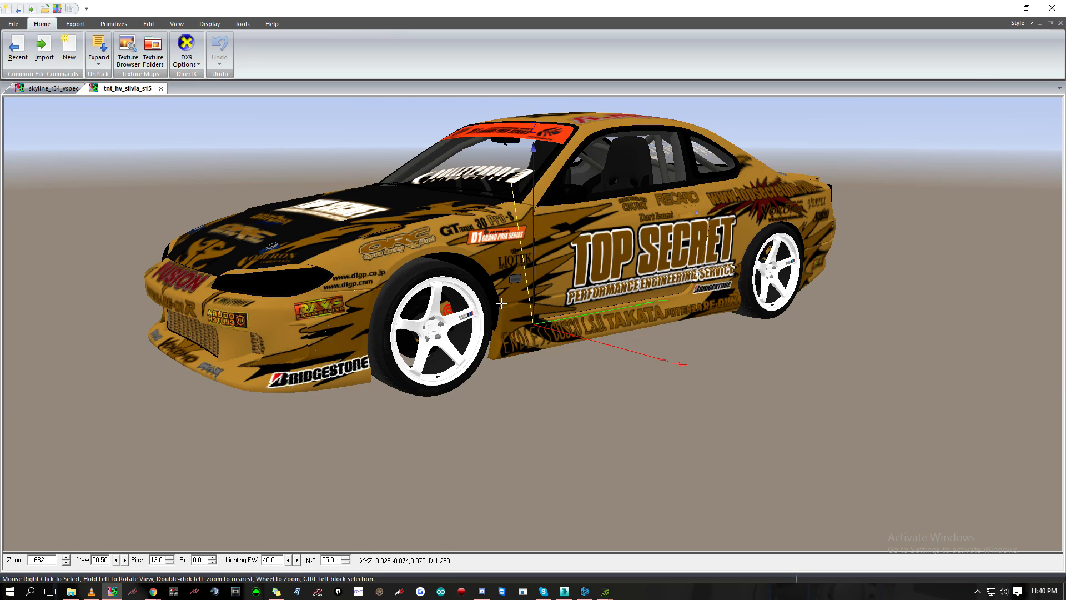
- Select the Silvia's WHEEL_LF object and open it on its own as a separate model
right_click(465, 289)
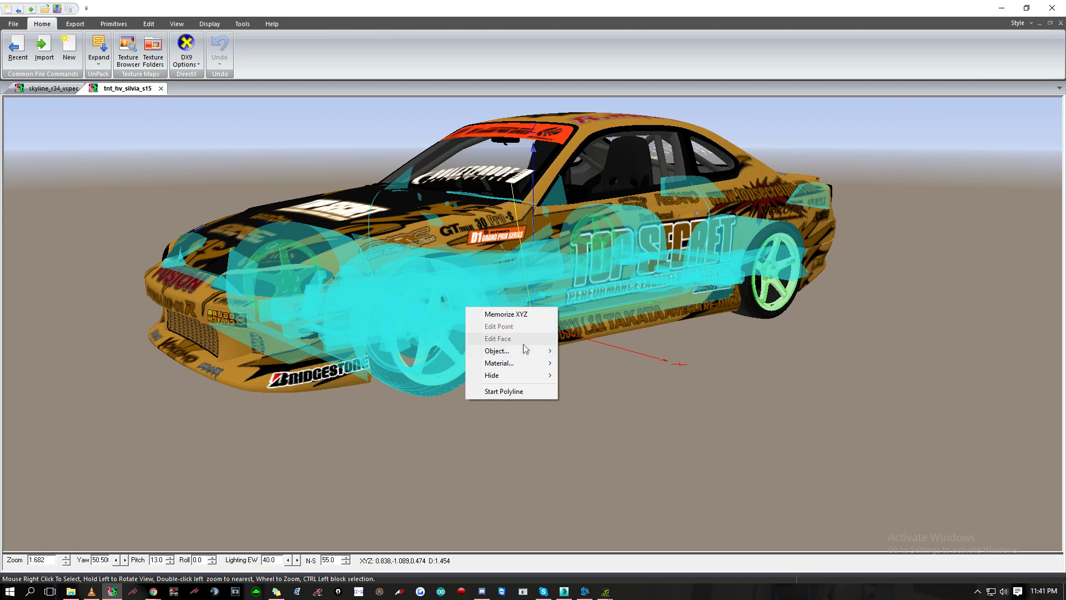
mouse_move(522, 350)
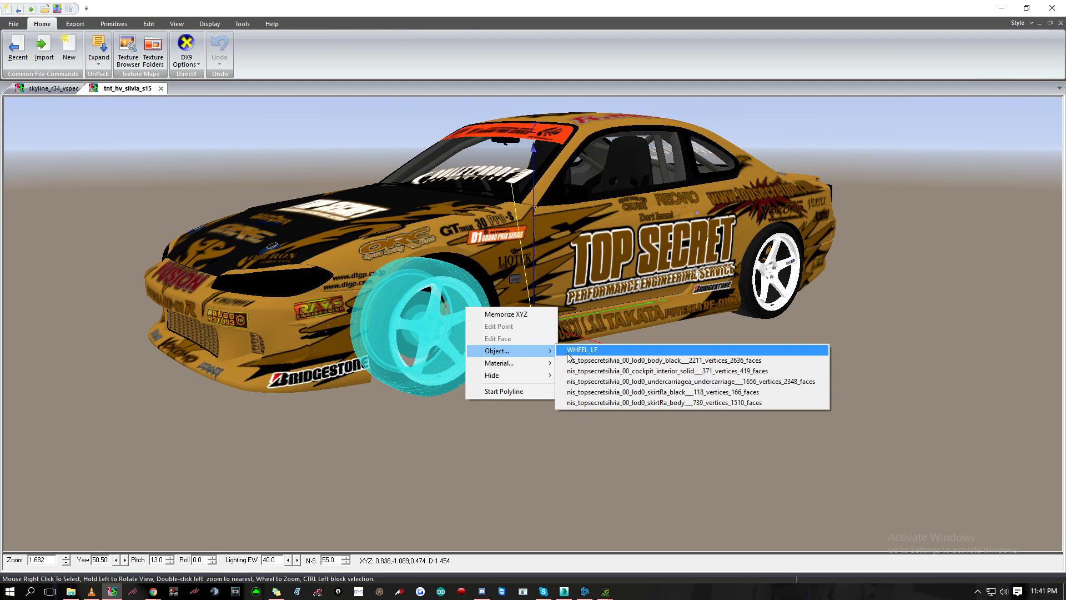
click(572, 350)
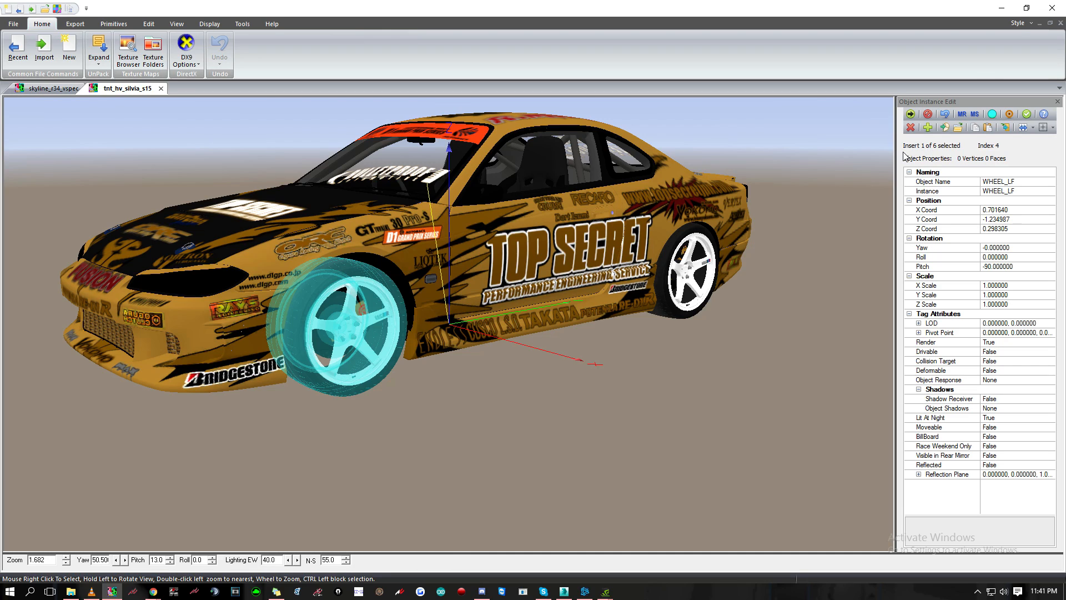
click(944, 128)
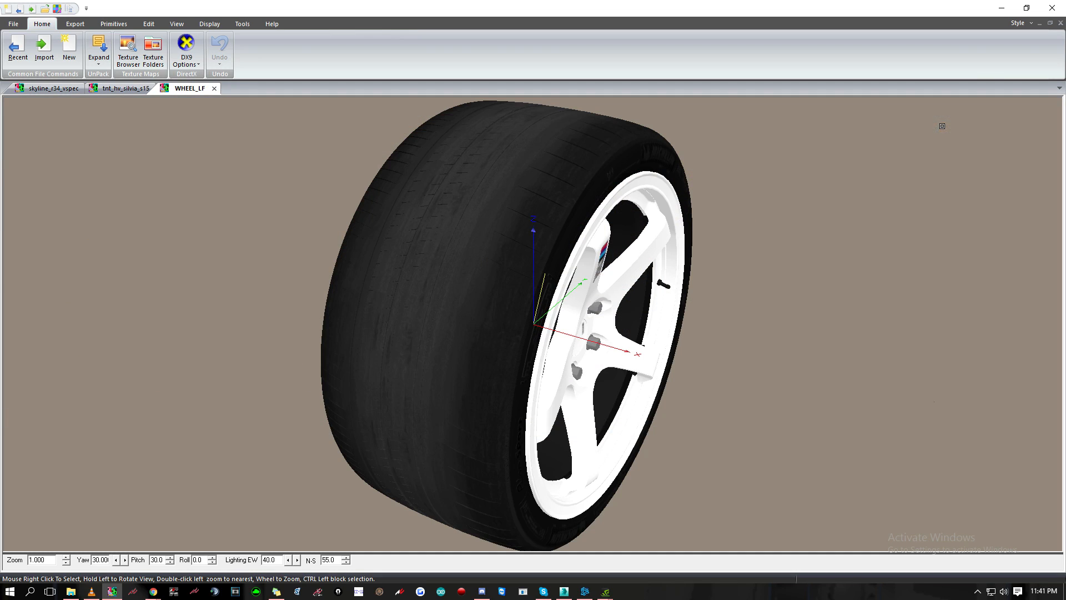
click(124, 91)
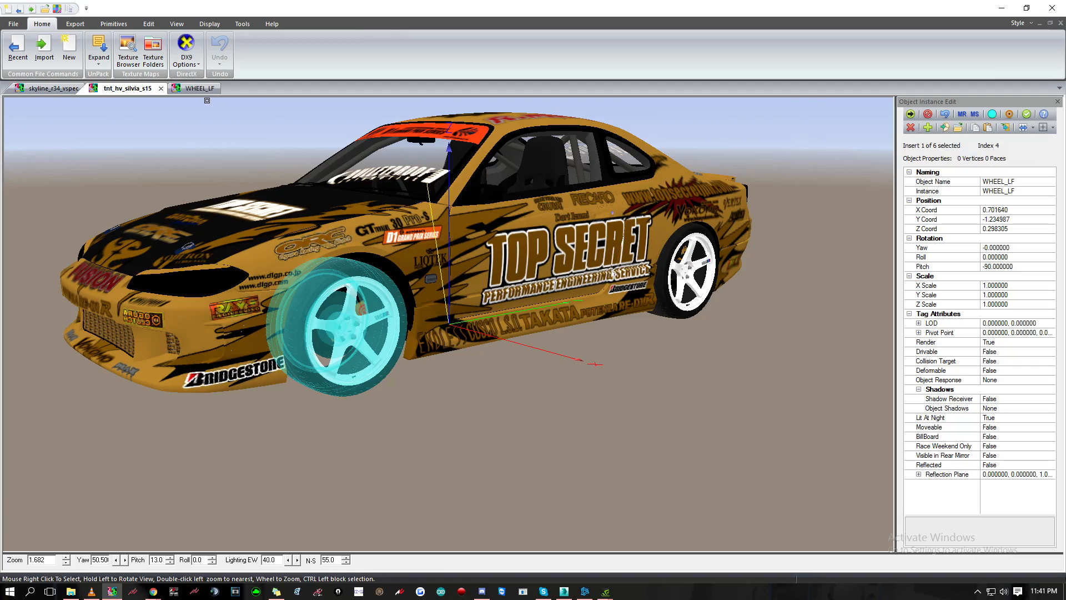
click(196, 88)
drag(271, 133, 250, 238)
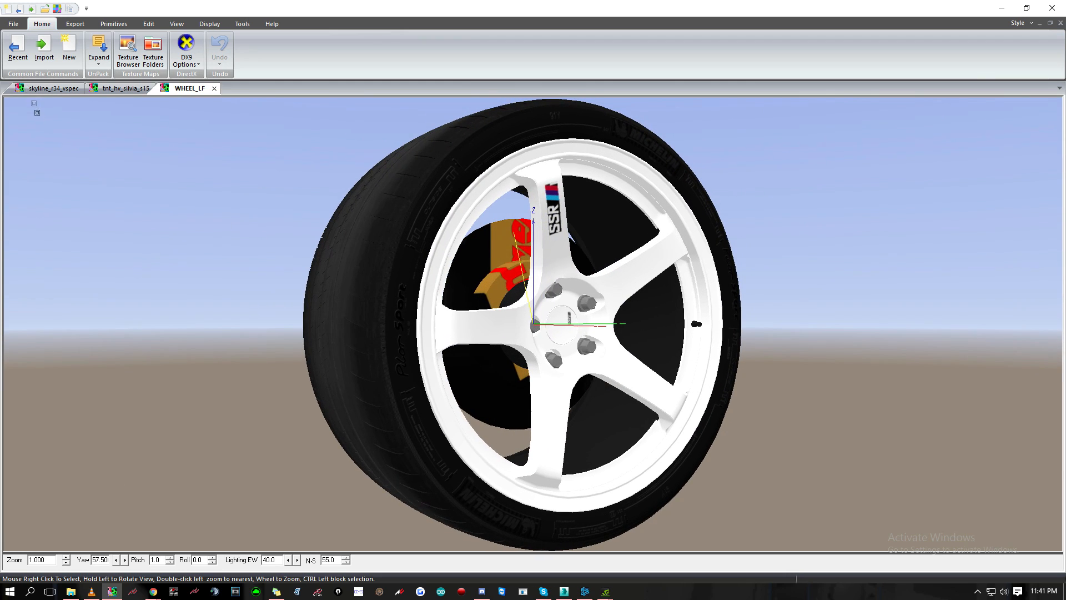
- Start a plugin export of the wheel to FBX and browse to the ks_nissan_skyline_r34 car folder
click(74, 24)
click(28, 57)
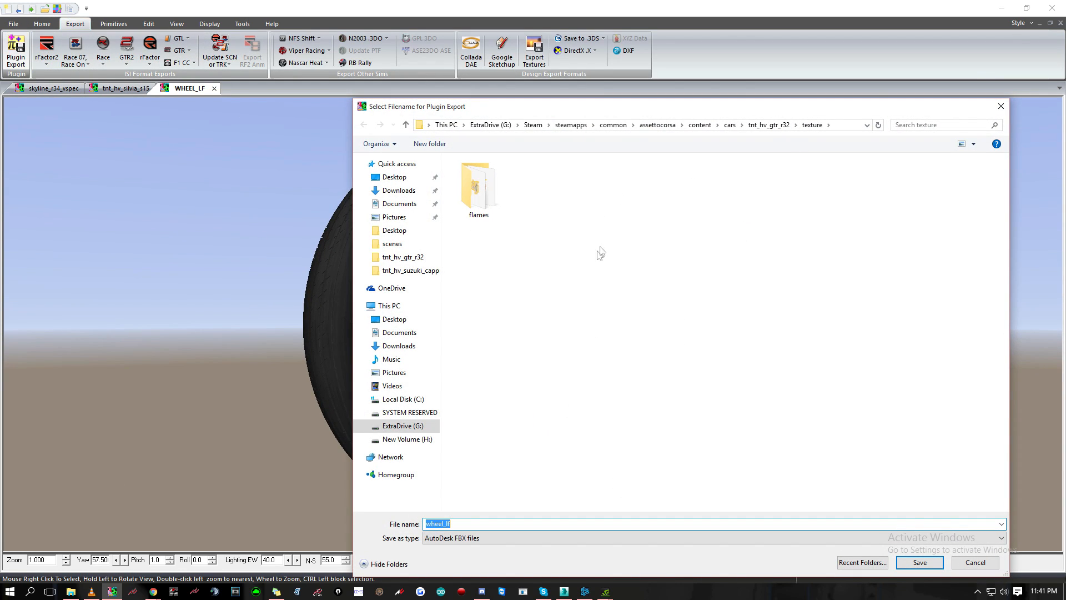
click(730, 125)
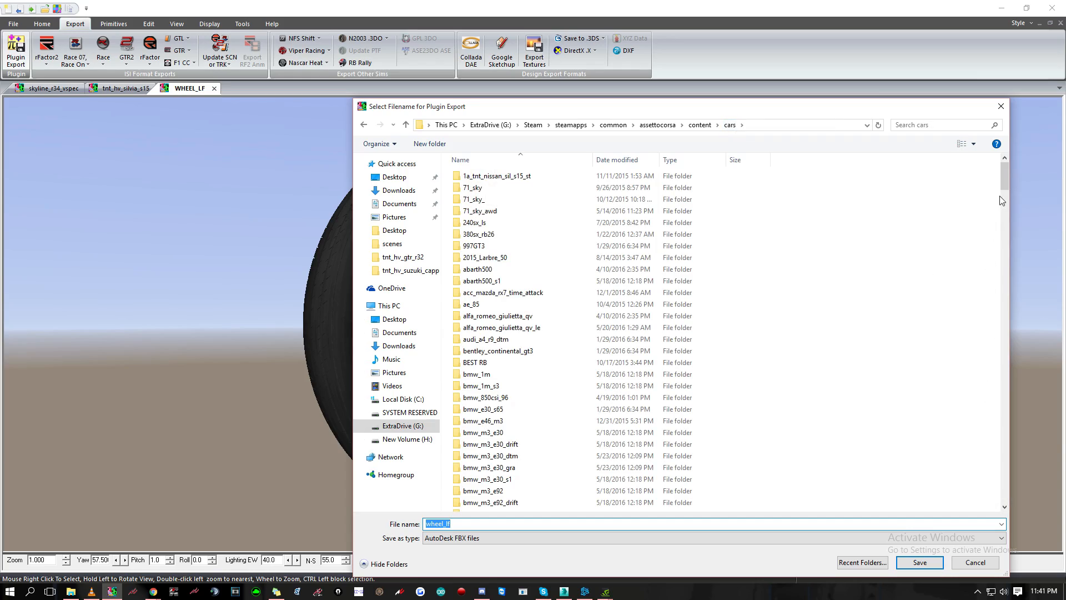
scroll(867, 330, up, 10)
drag(1006, 185, 1000, 289)
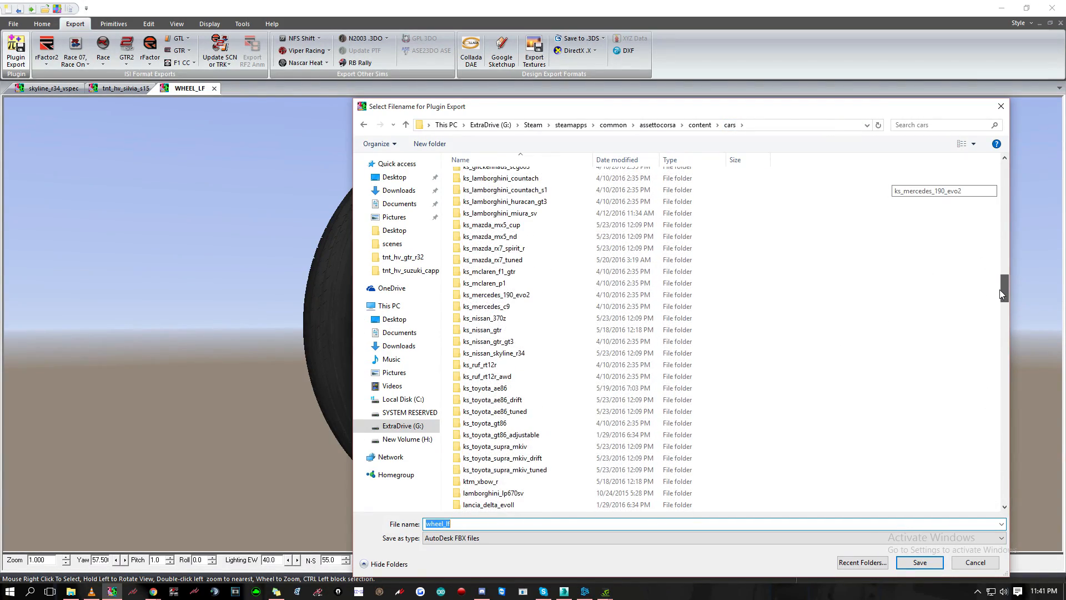
double_click(614, 356)
- Create a folder named Wheels Demo inside the ks_nissan_skyline_r34 folder
right_click(516, 452)
mouse_move(607, 429)
click(659, 425)
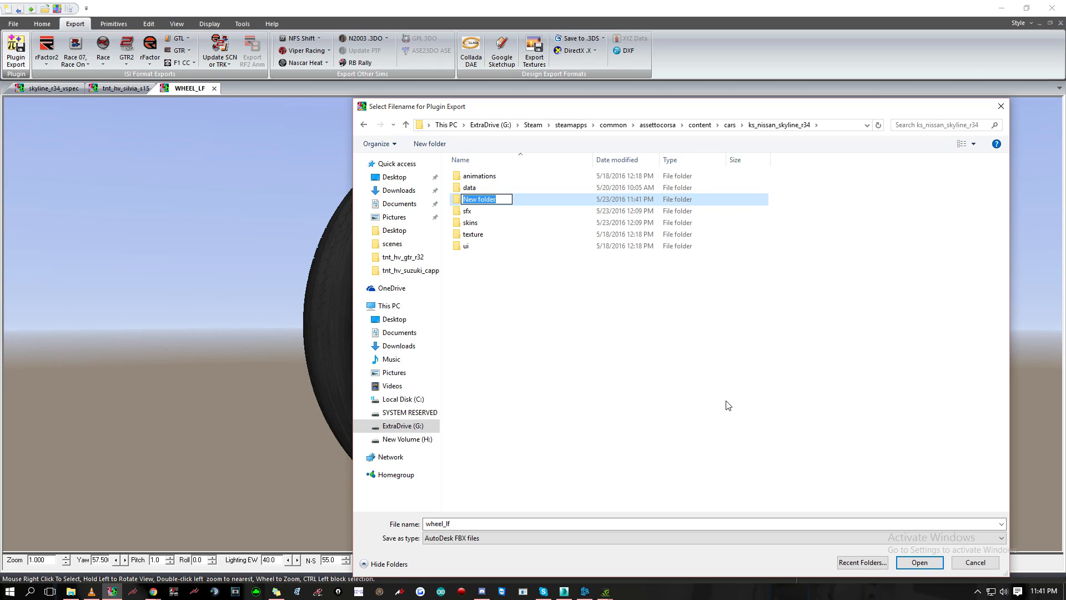
text(R)
text(hee)
text(ls Demo)
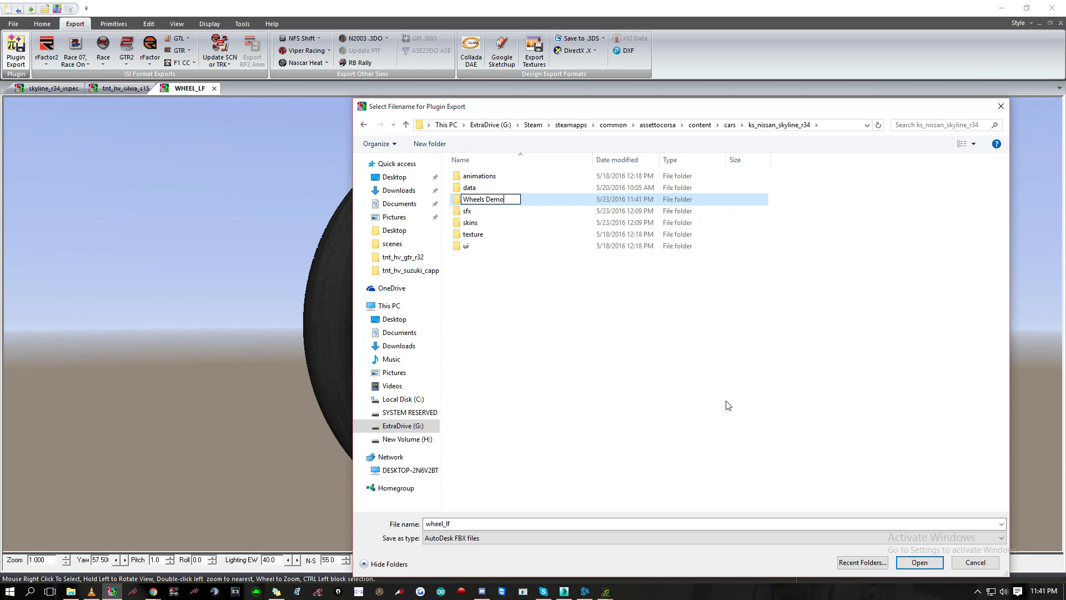
key(Return)
- Export wheel_lf into the Wheels Demo folder as binary FBX with Y-Axis Up, the Assetto Corsa KsEditor INI and vertex RGB included
click(915, 563)
click(918, 563)
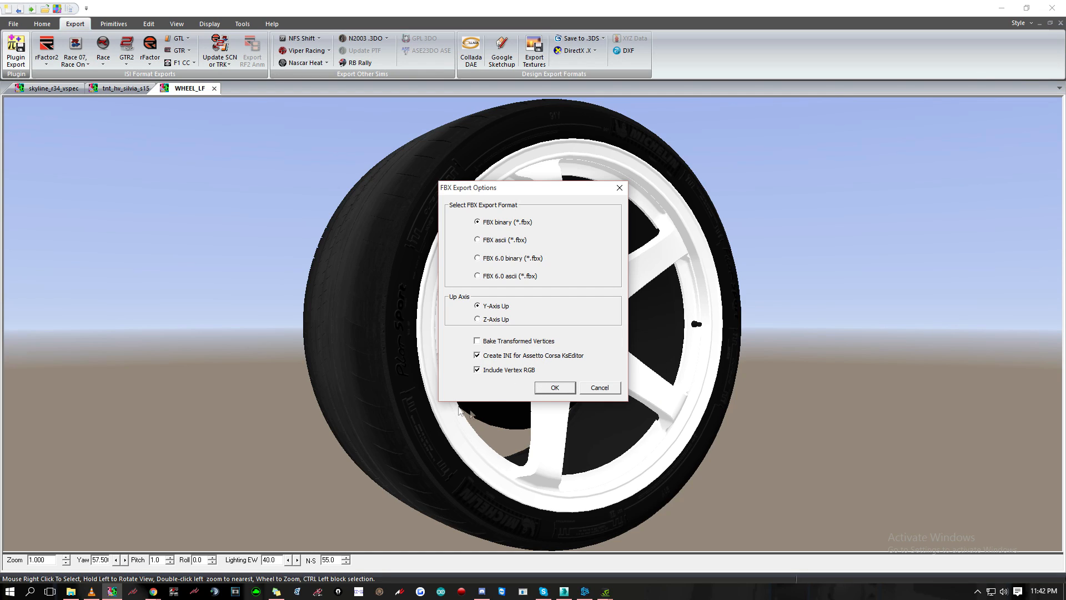
click(554, 388)
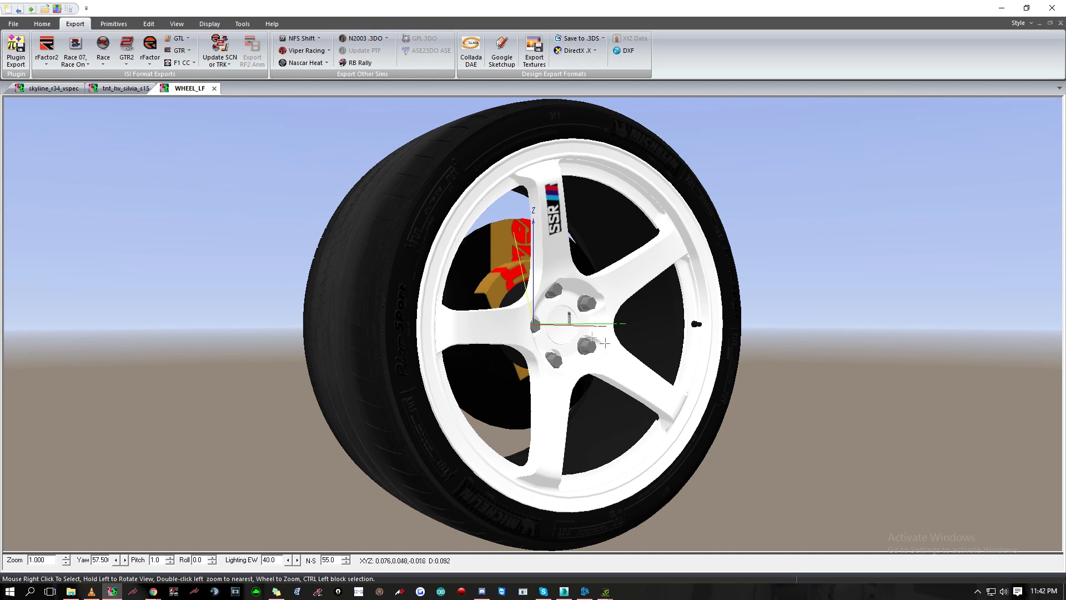
drag(611, 345, 515, 277)
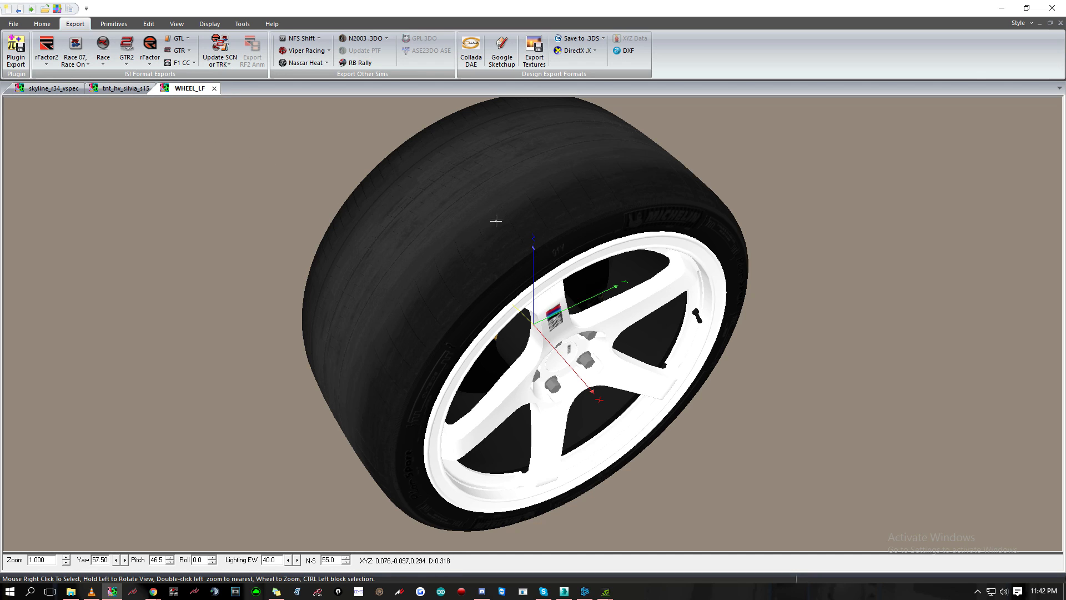
drag(419, 222, 309, 214)
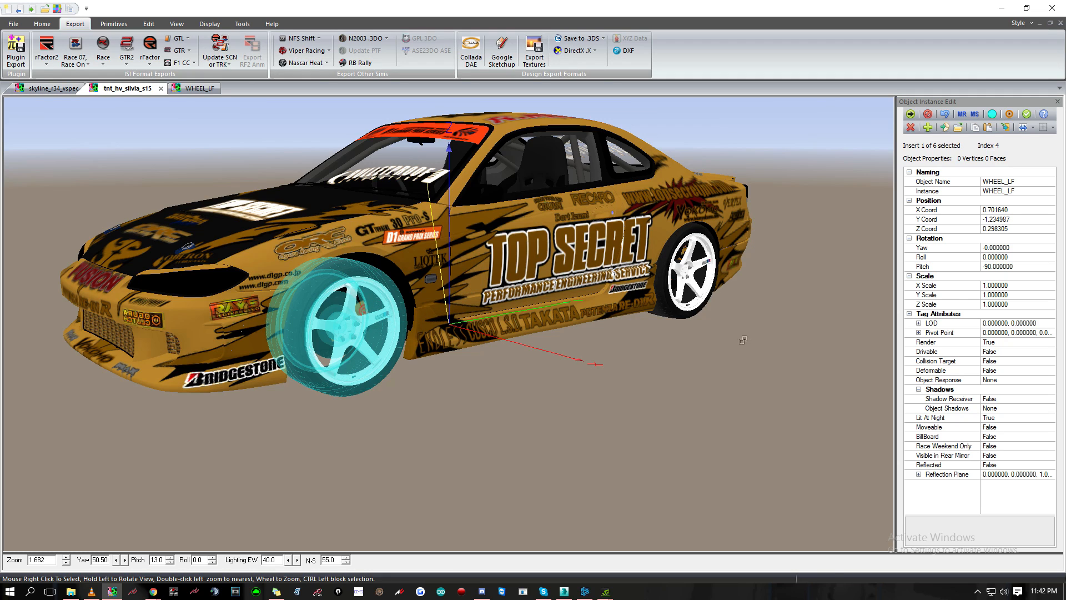
scroll(352, 328, up, 2)
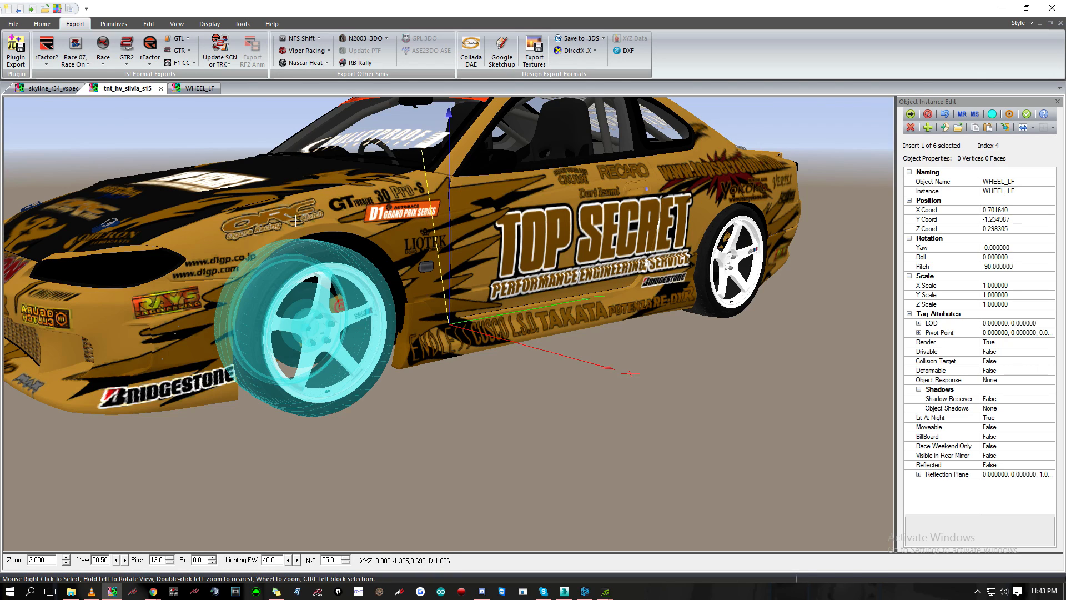
click(195, 90)
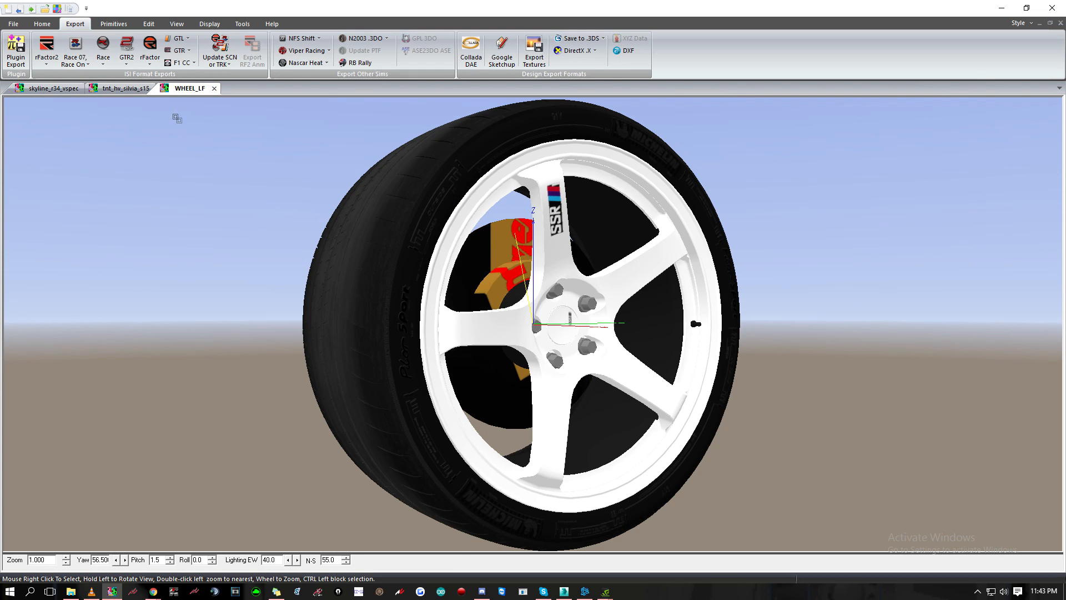
click(123, 89)
- Switch to the skyline_r34_vspec model and select its WHEEL_LF object for editing
click(64, 90)
scroll(332, 254, up, 3)
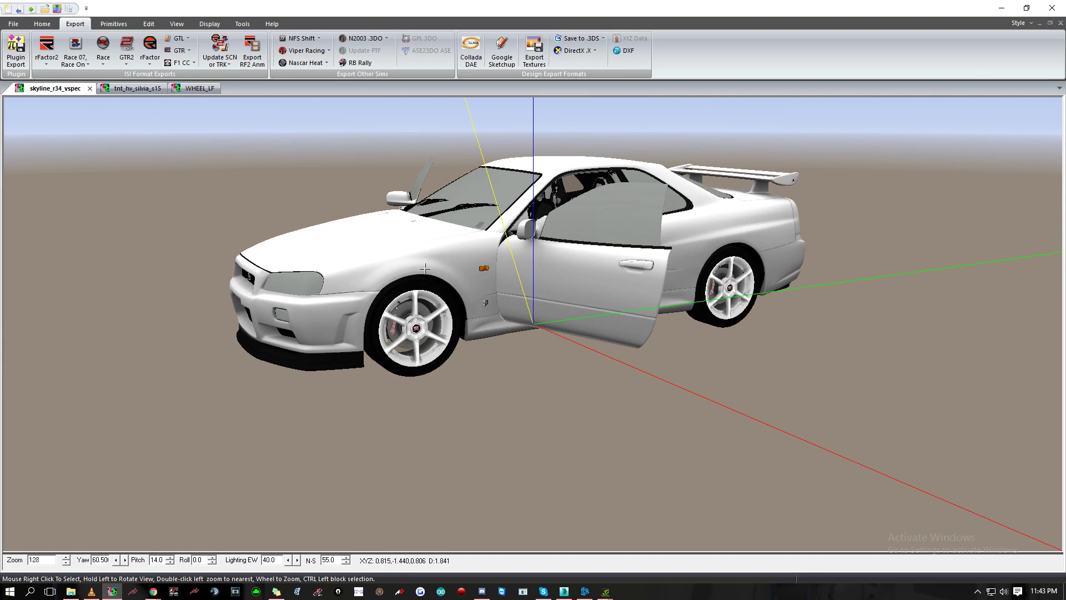
right_click(440, 292)
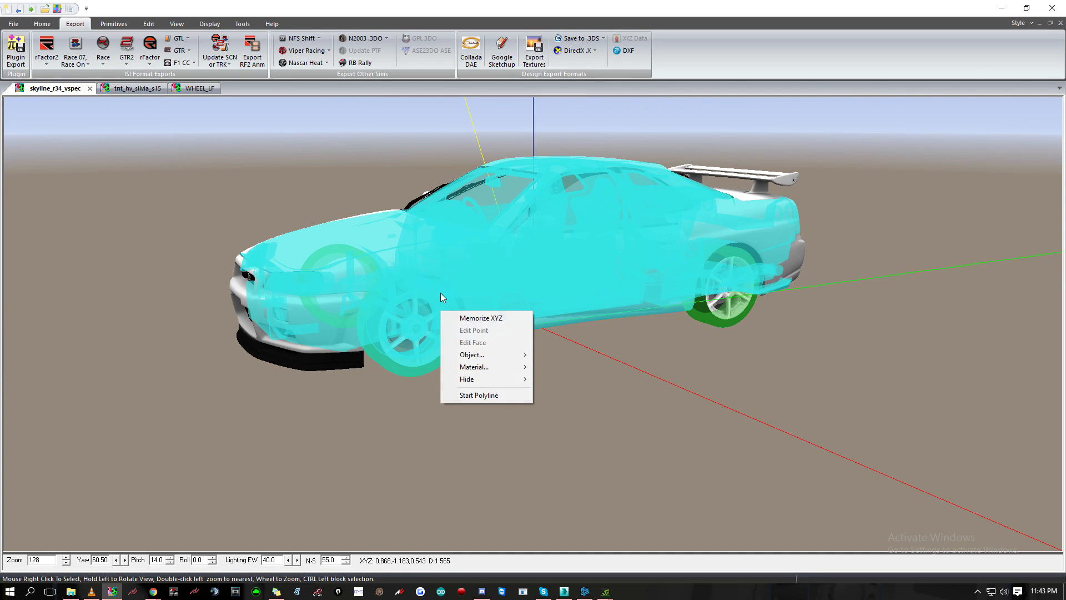
mouse_move(490, 355)
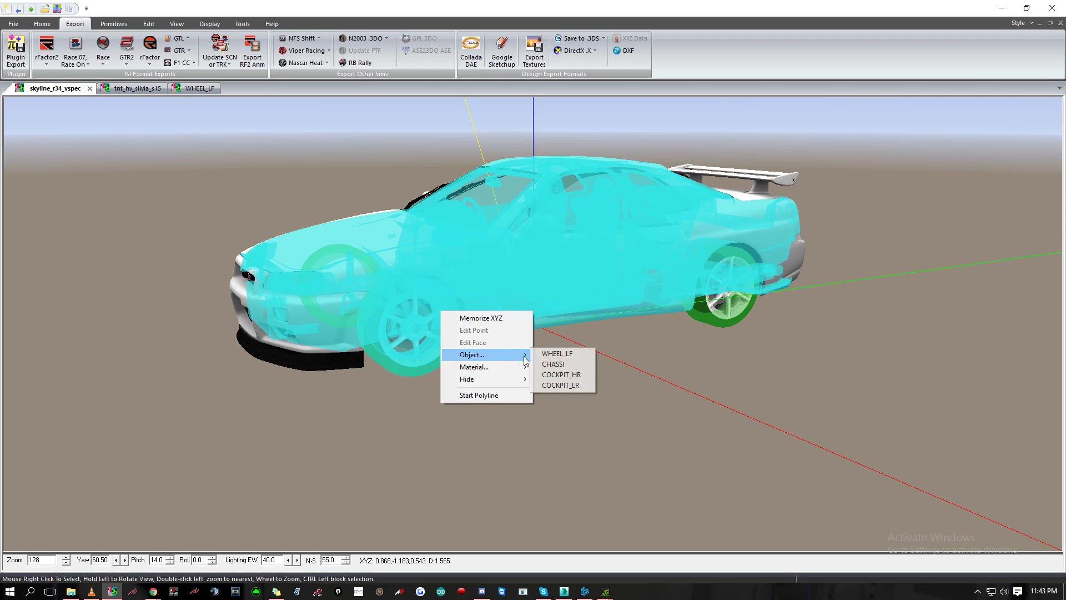
click(557, 354)
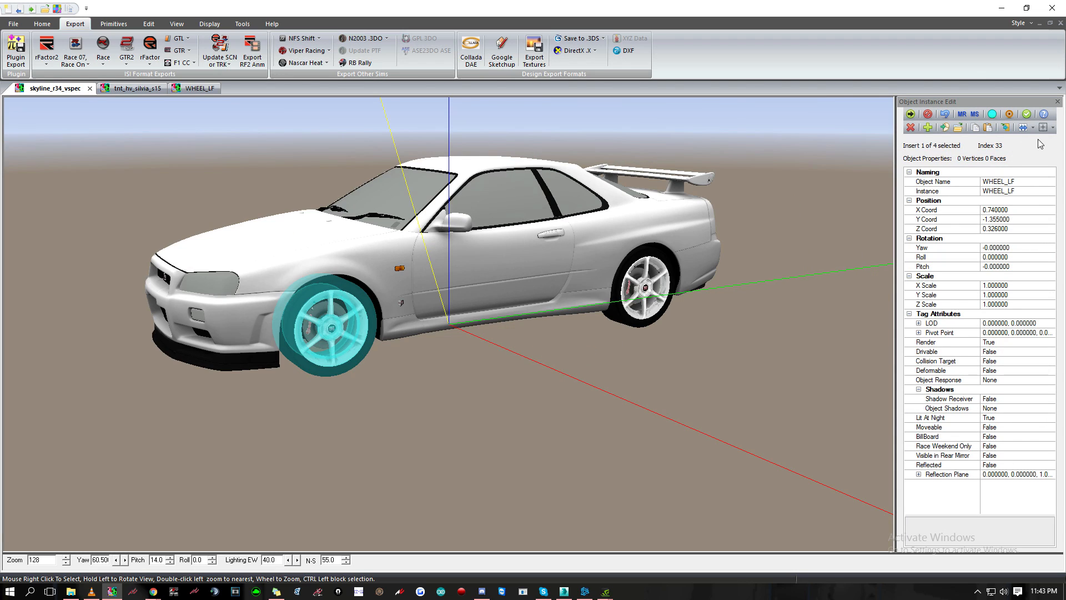
- Replace the Skyline's WHEEL_LF object with the wheel_lf FBX file from the Wheels Demo folder and finish editing the object
click(1008, 131)
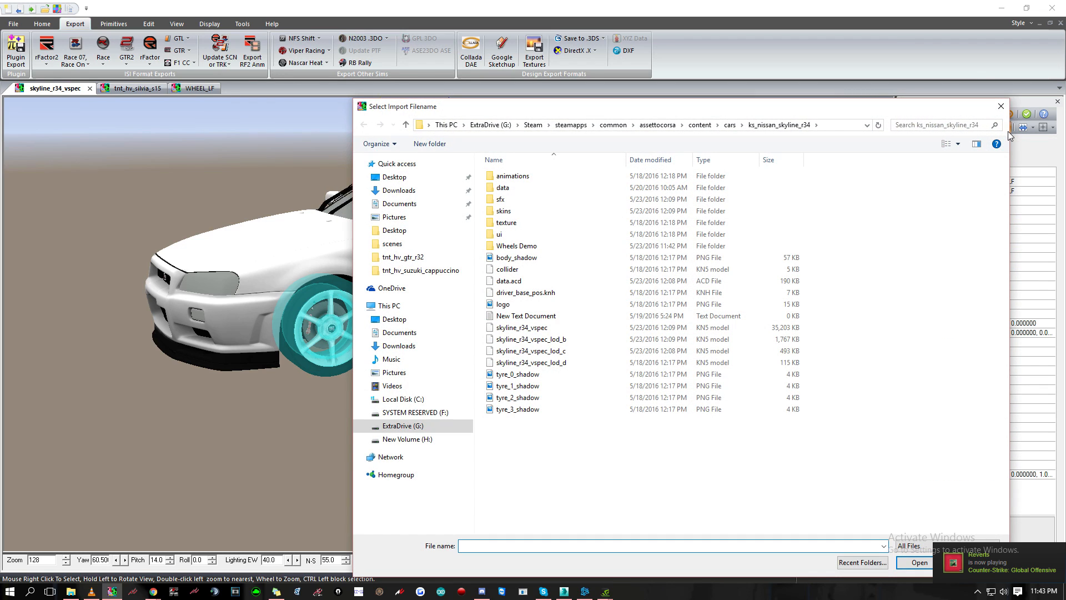
double_click(602, 245)
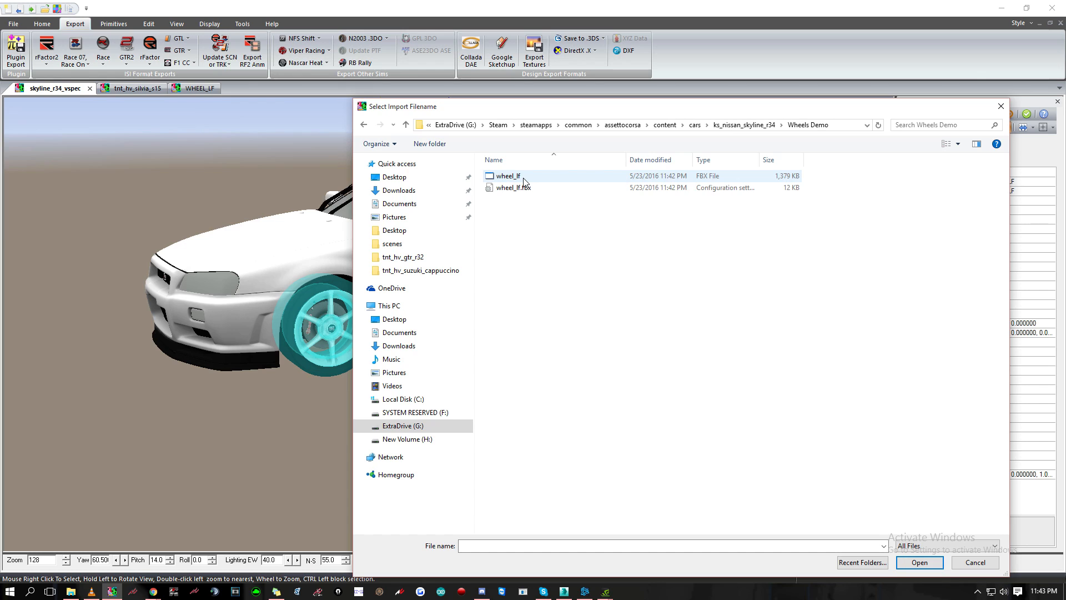
double_click(524, 177)
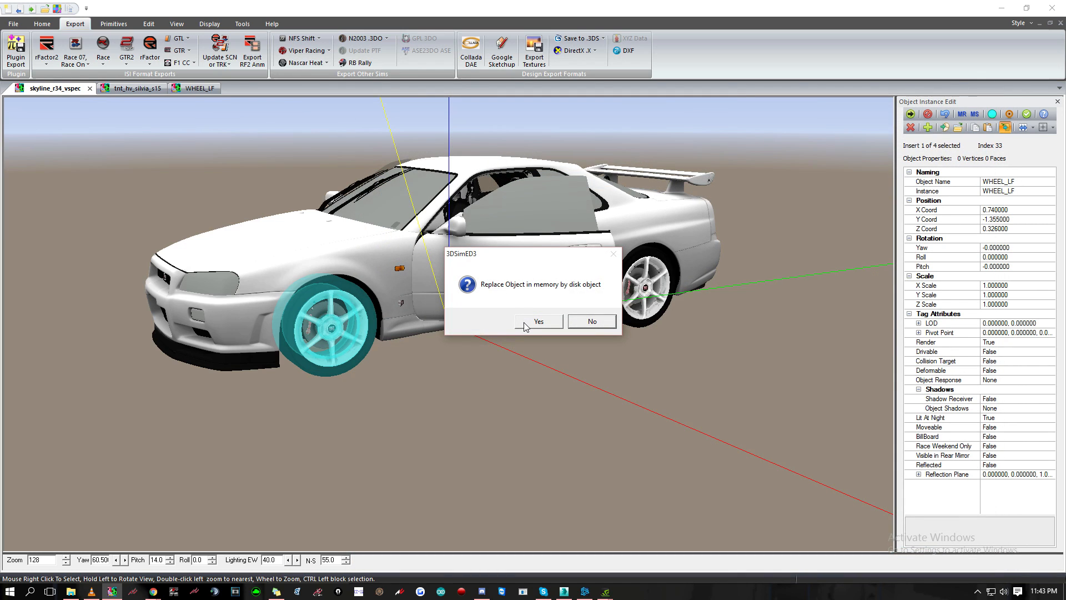
click(537, 321)
drag(524, 326, 334, 344)
scroll(390, 331, up, 5)
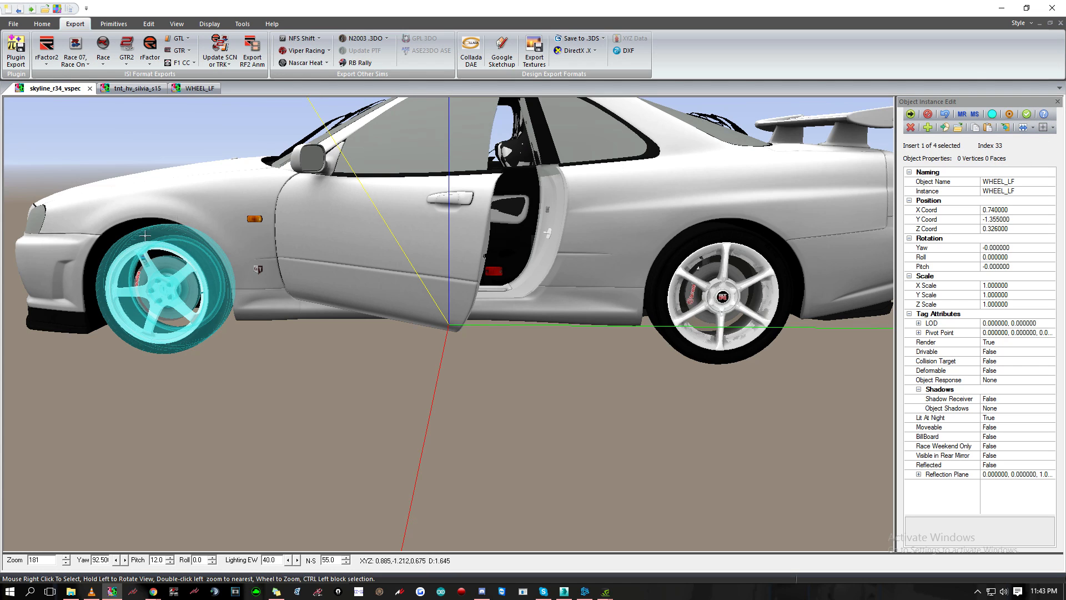
click(1058, 101)
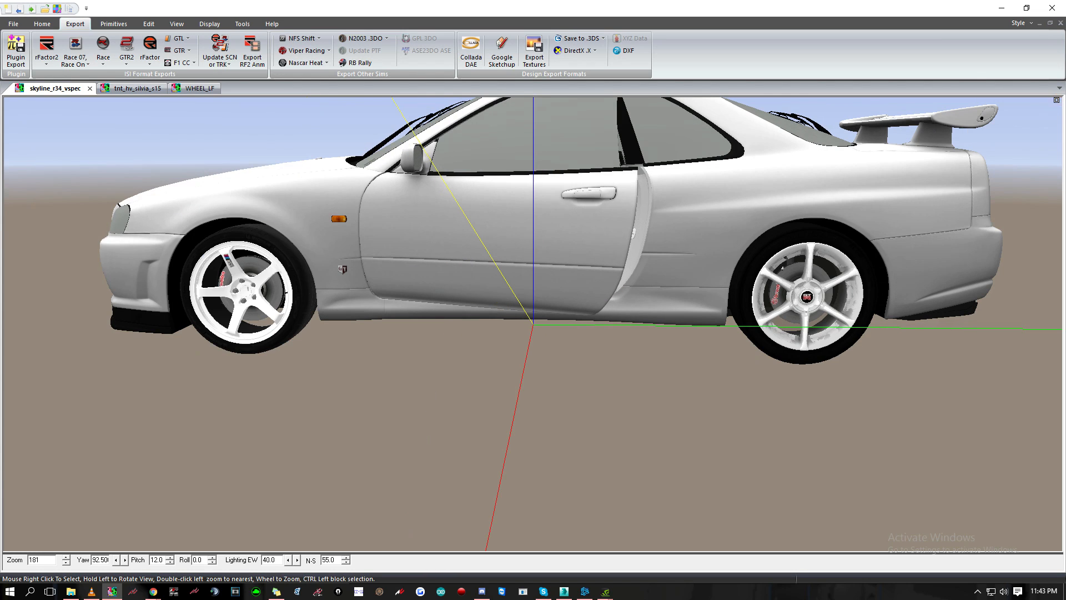
- Export skyline_r34_vspec to the ks_nissan_skyline_r34 folder as binary FBX with Y-Axis Up, the KsEditor INI and vertex RGB included
mouse_move(424, 288)
mouse_down()
mouse_move(453, 287)
mouse_move(410, 292)
mouse_move(441, 288)
mouse_up()
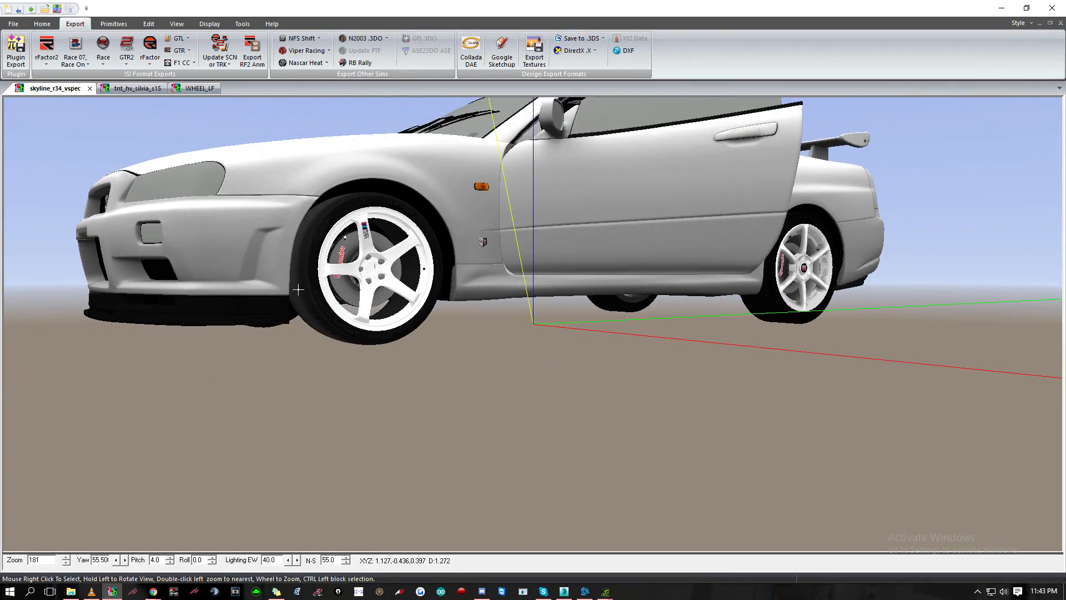
click(21, 55)
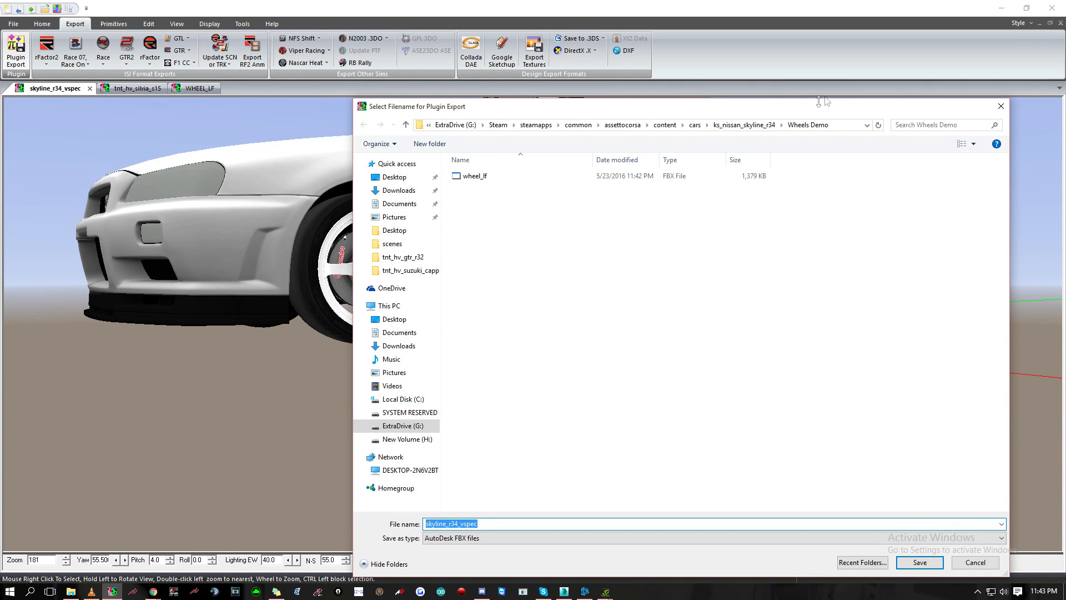
click(753, 128)
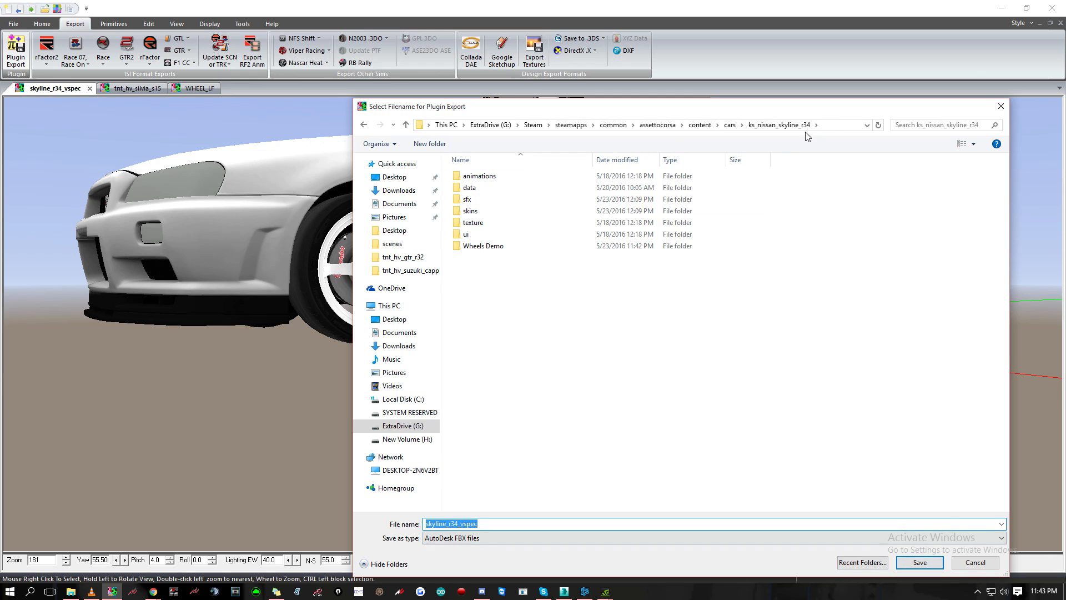
key(Return)
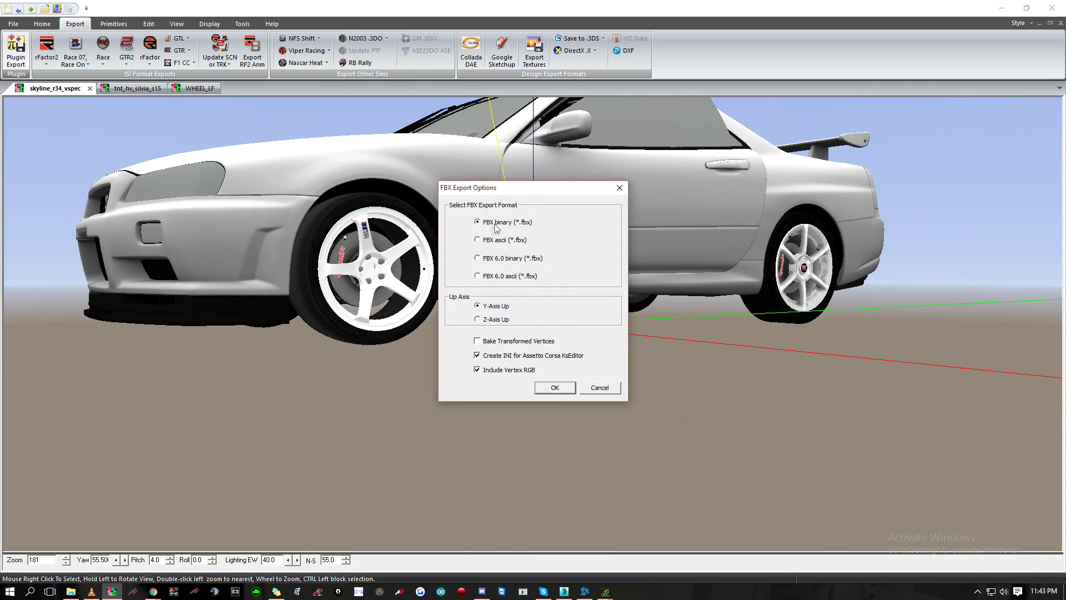
click(555, 387)
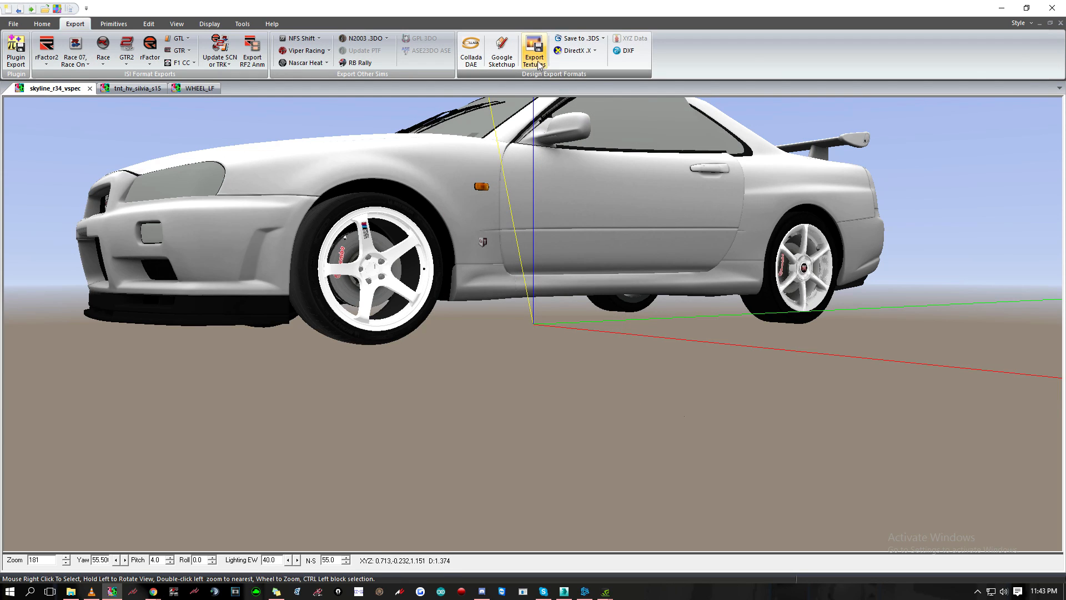
- Export the Skyline model's textures into the texture folder inside ks_nissan_skyline_r34
drag(602, 197, 679, 226)
scroll(679, 226, down, 2)
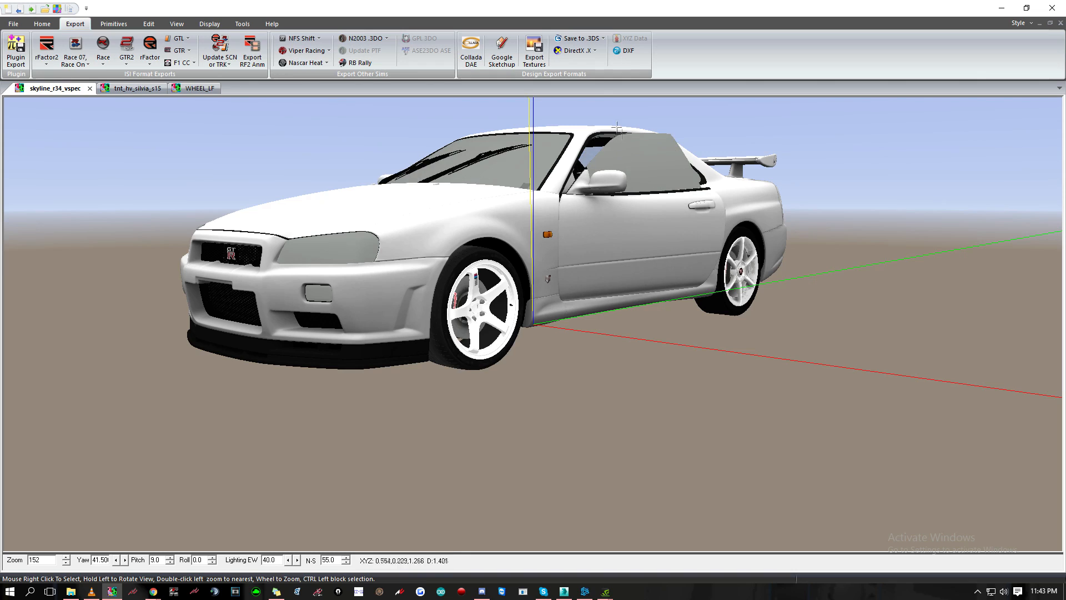
click(540, 61)
scroll(535, 315, down, 15)
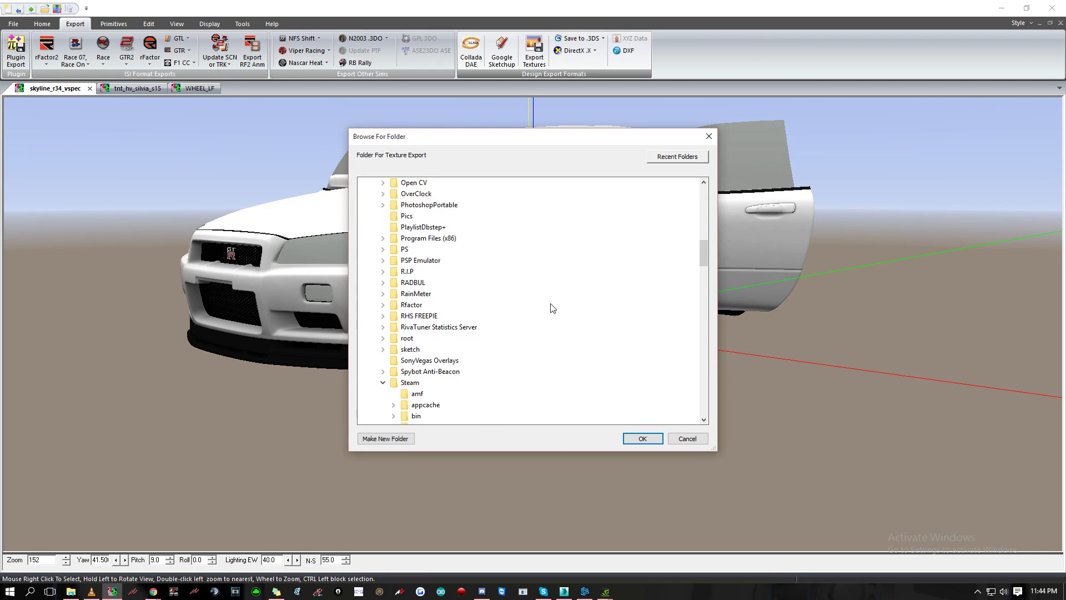
scroll(552, 308, down, 15)
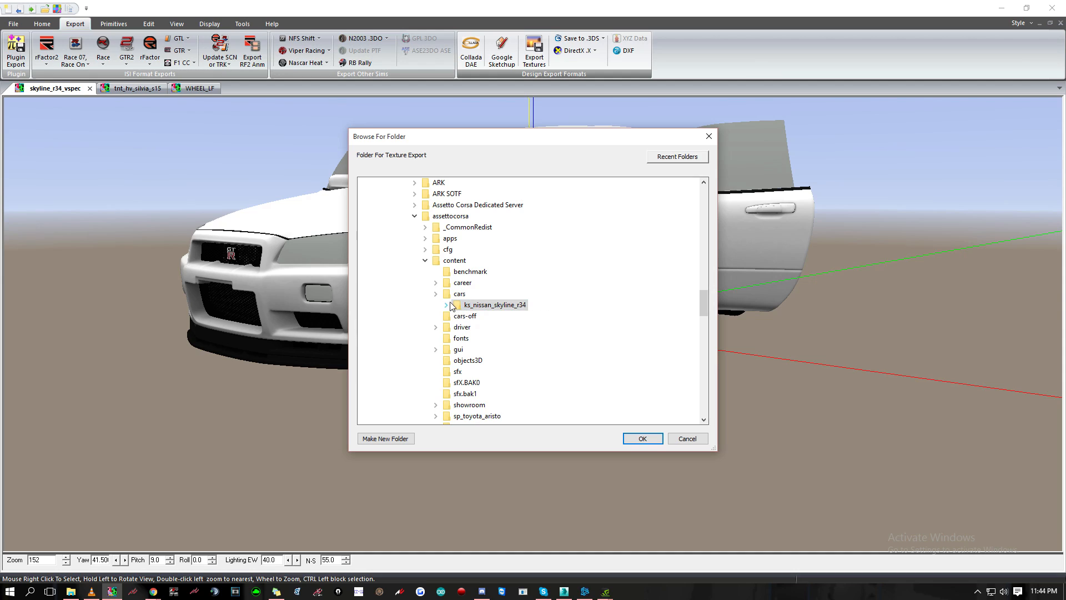
click(448, 304)
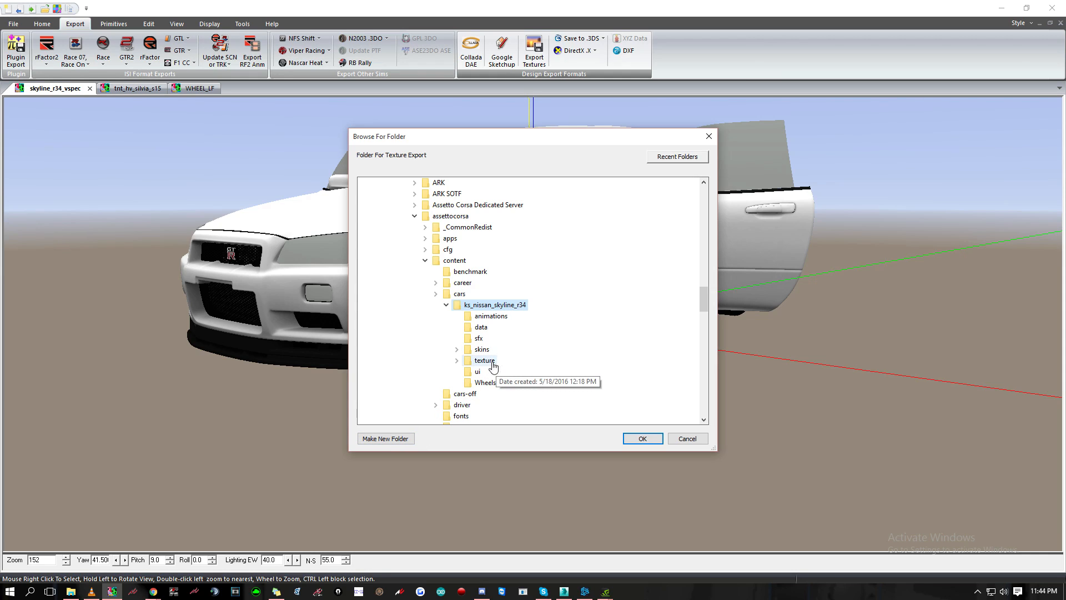
double_click(485, 361)
click(640, 438)
click(492, 324)
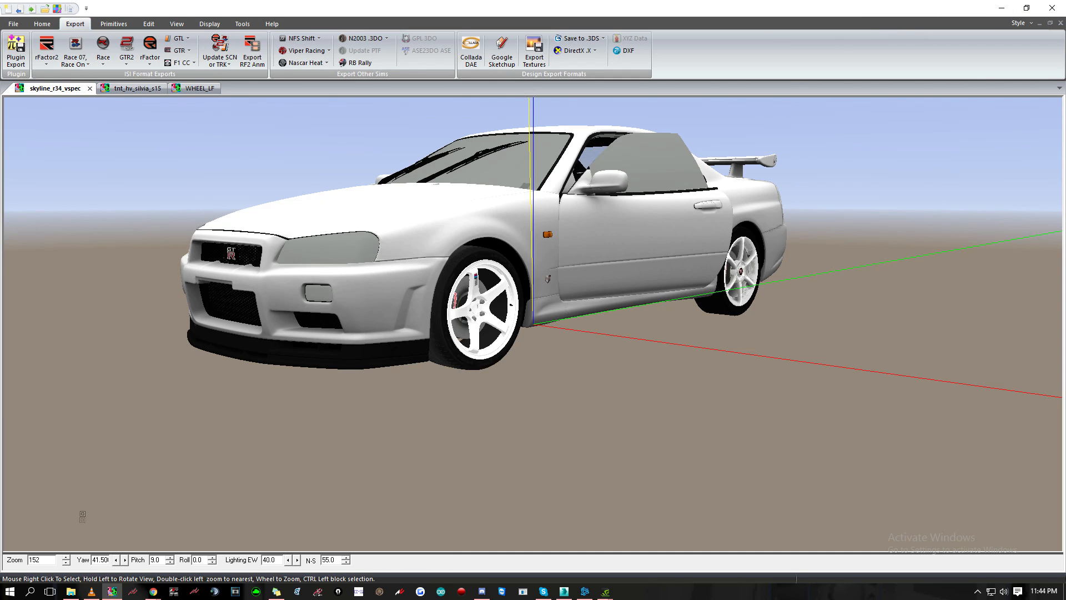
- Browse to the sdk\editor folder of the assettocorsa installation, launch ksEditor and close the file browser
right_click(70, 591)
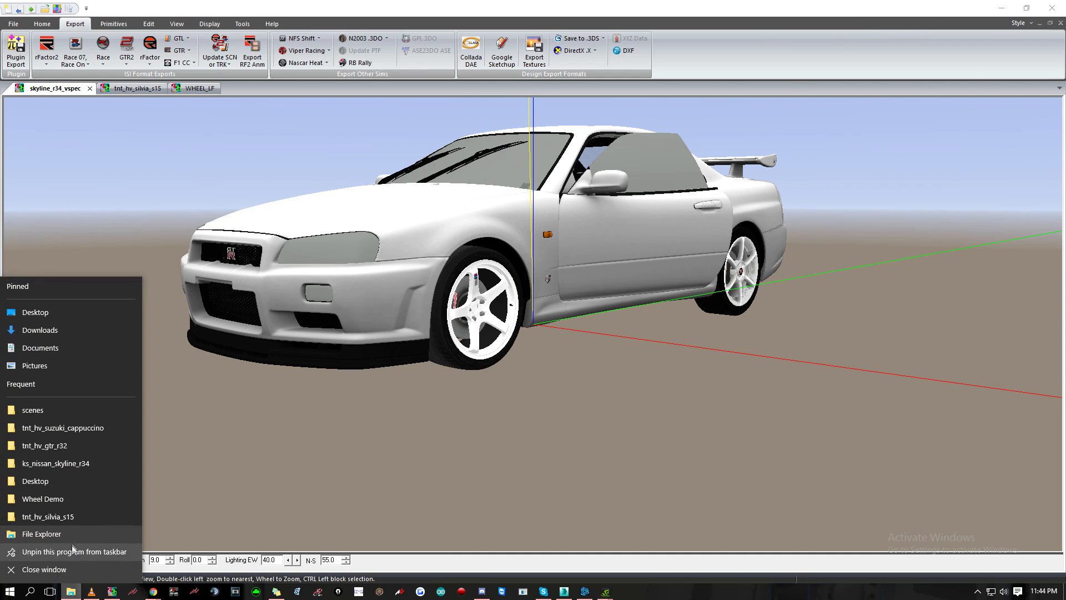
click(72, 443)
click(324, 54)
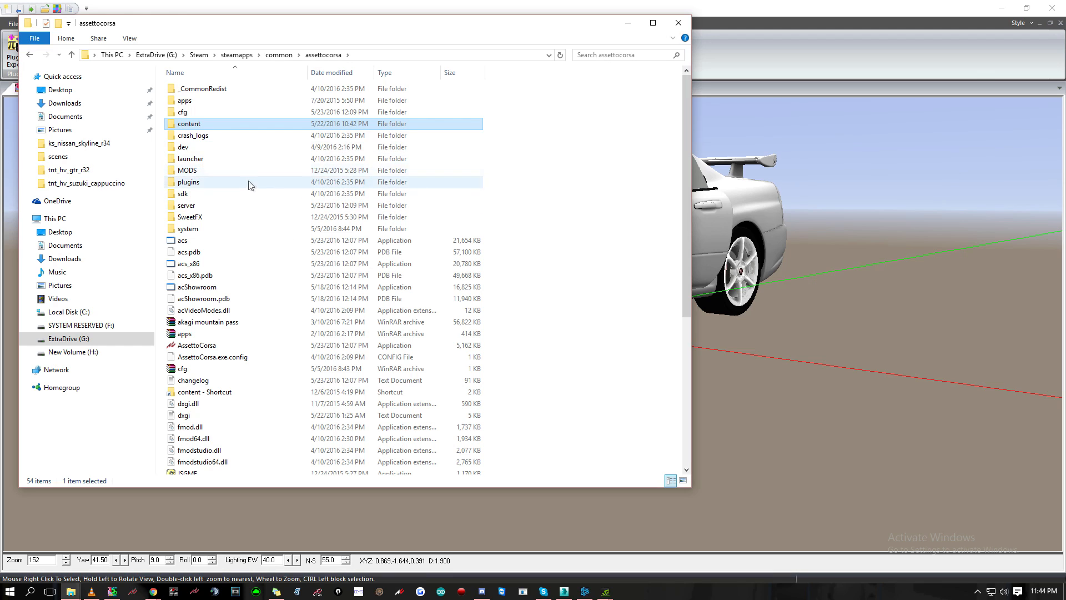
double_click(193, 194)
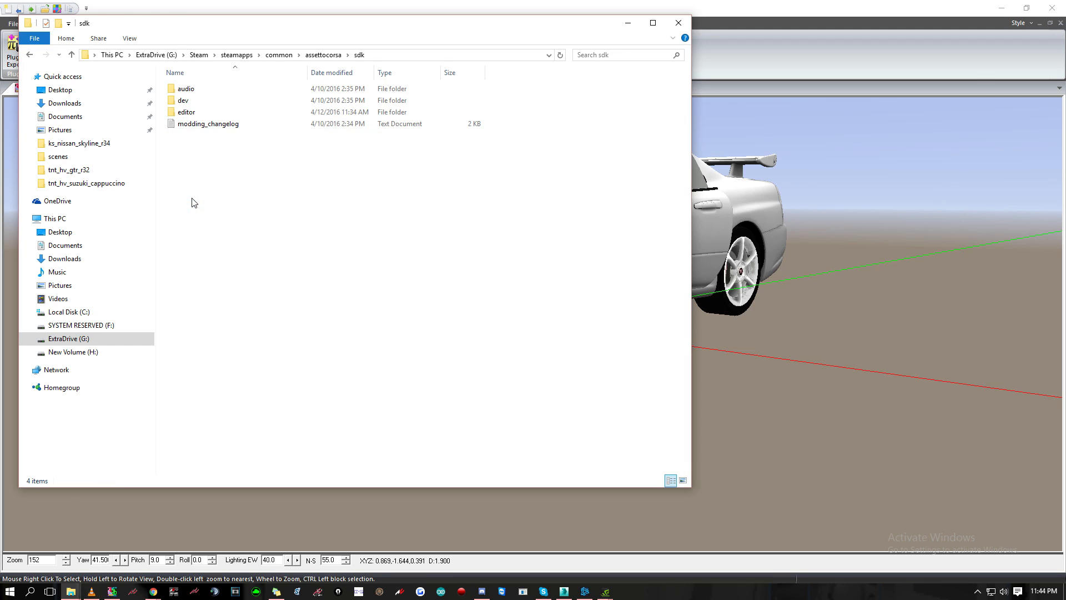
double_click(186, 112)
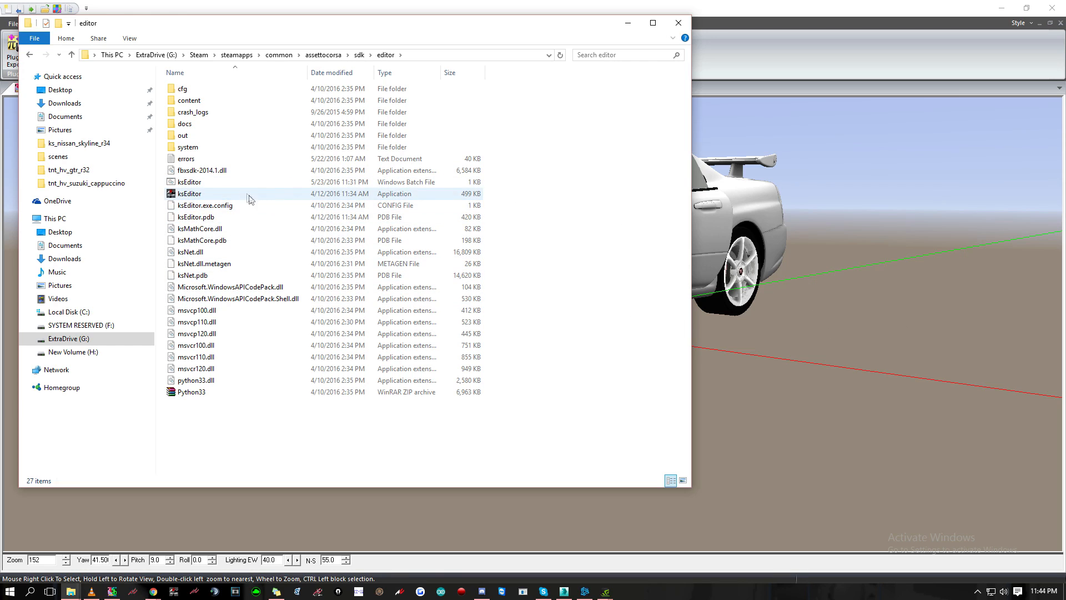
double_click(191, 193)
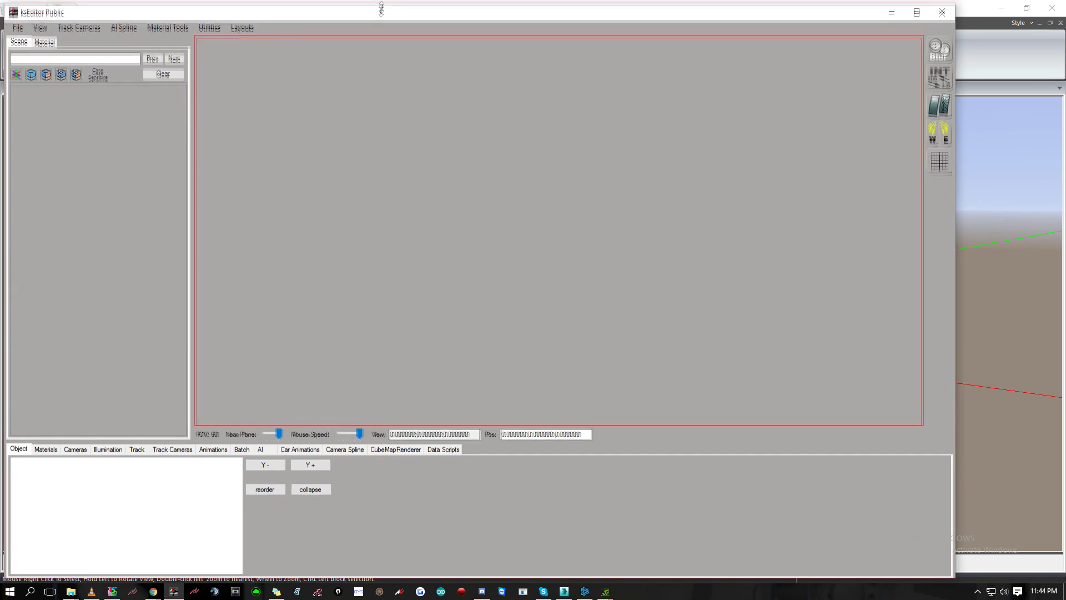
drag(381, 3, 368, 55)
click(676, 23)
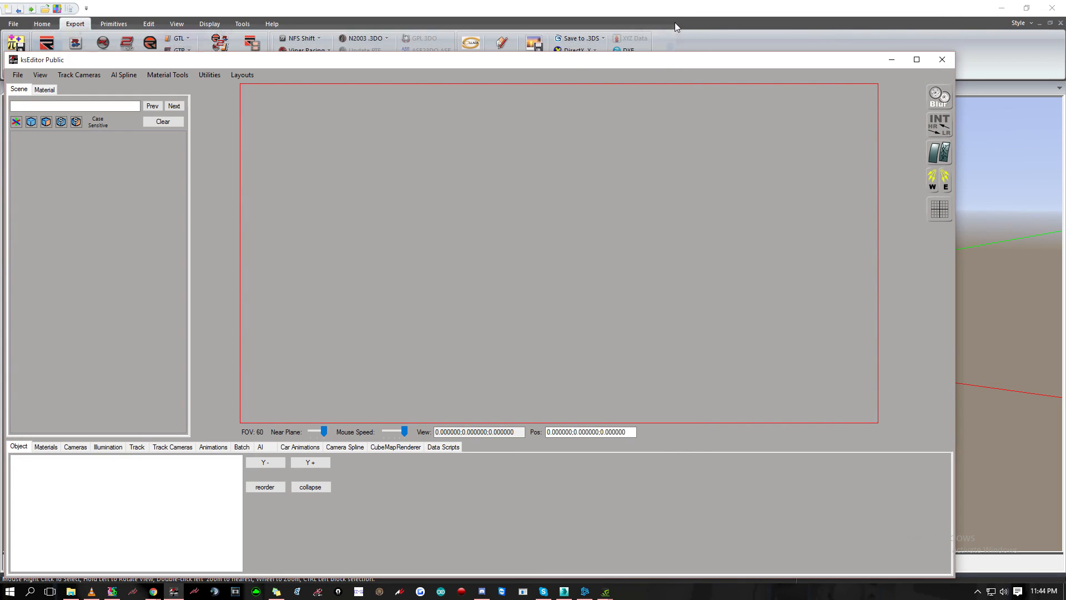
- Open skyline_r34_vspec.fbx from the ks_nissan_skyline_r34 folder in ksEditor
click(18, 75)
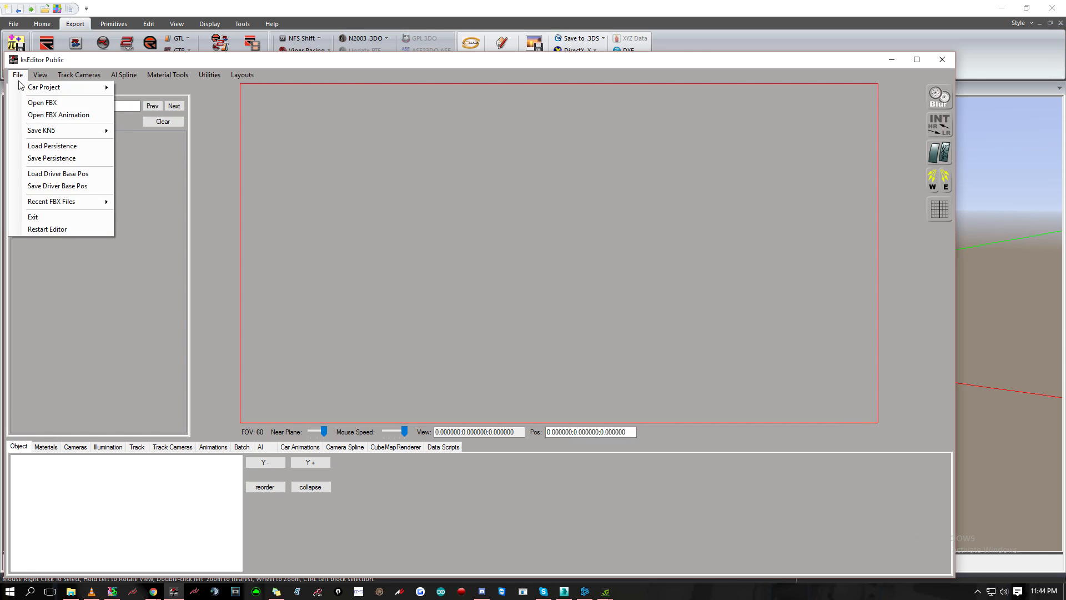
click(43, 103)
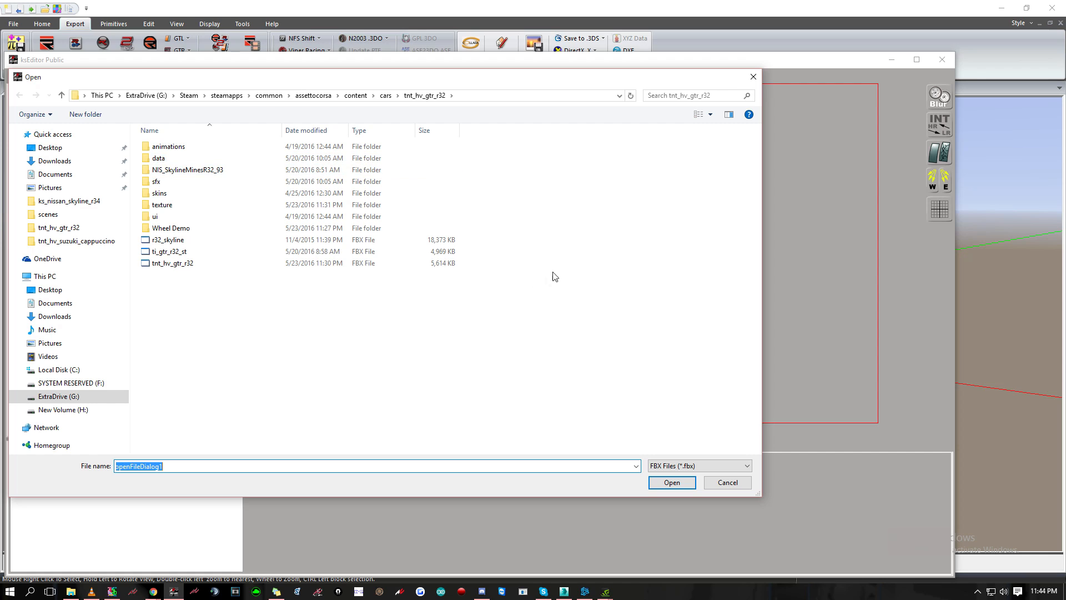
click(69, 201)
double_click(262, 237)
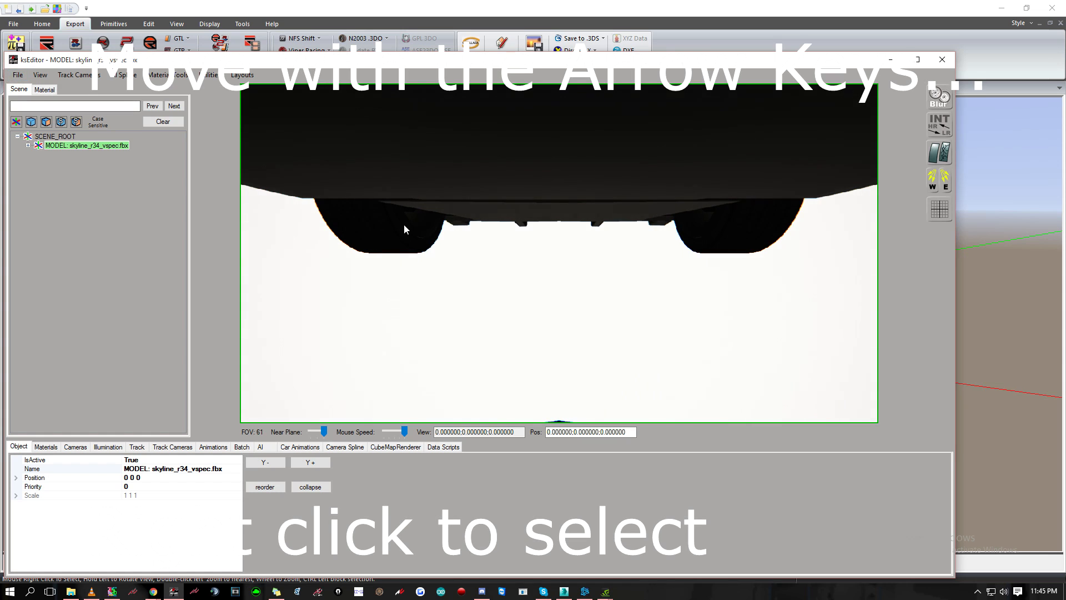
- Change the scene's illumination by loading the 3_clear weather
key(Down)
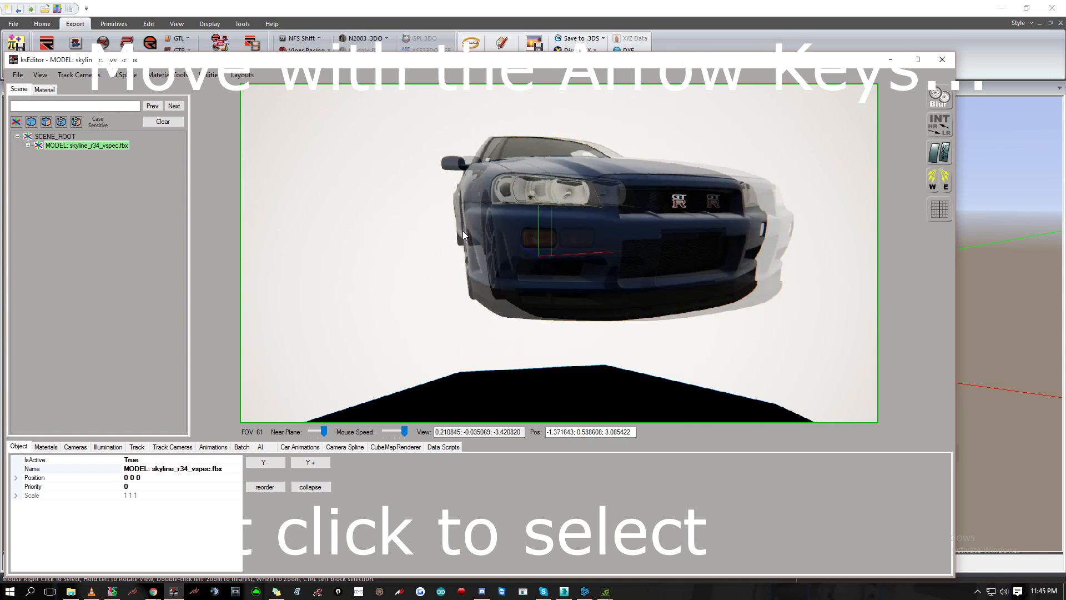
drag(436, 241, 828, 228)
click(108, 447)
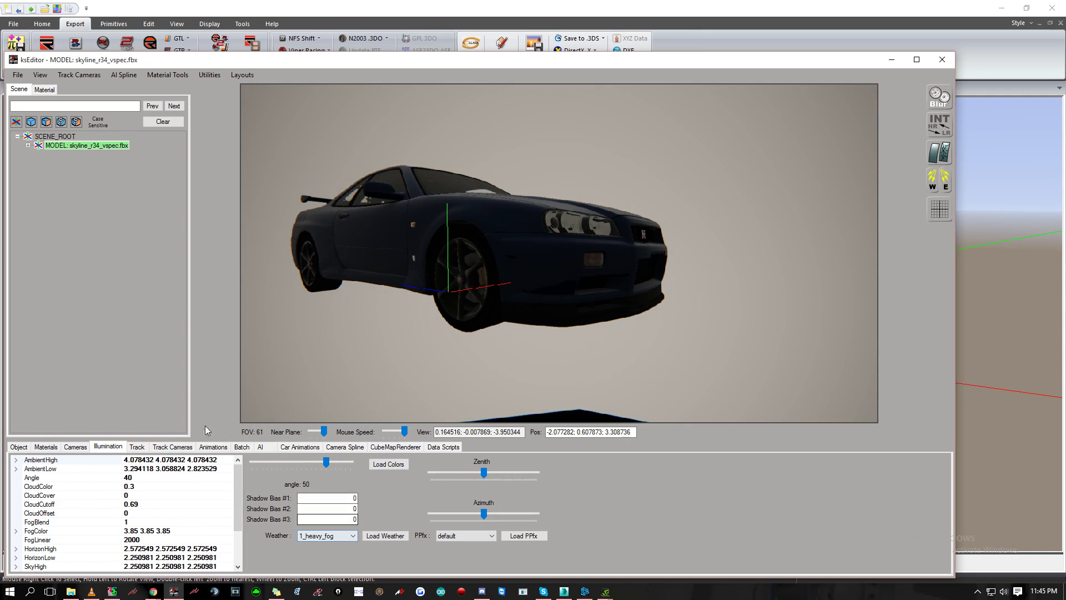
click(333, 535)
click(328, 558)
click(396, 536)
drag(565, 356, 480, 366)
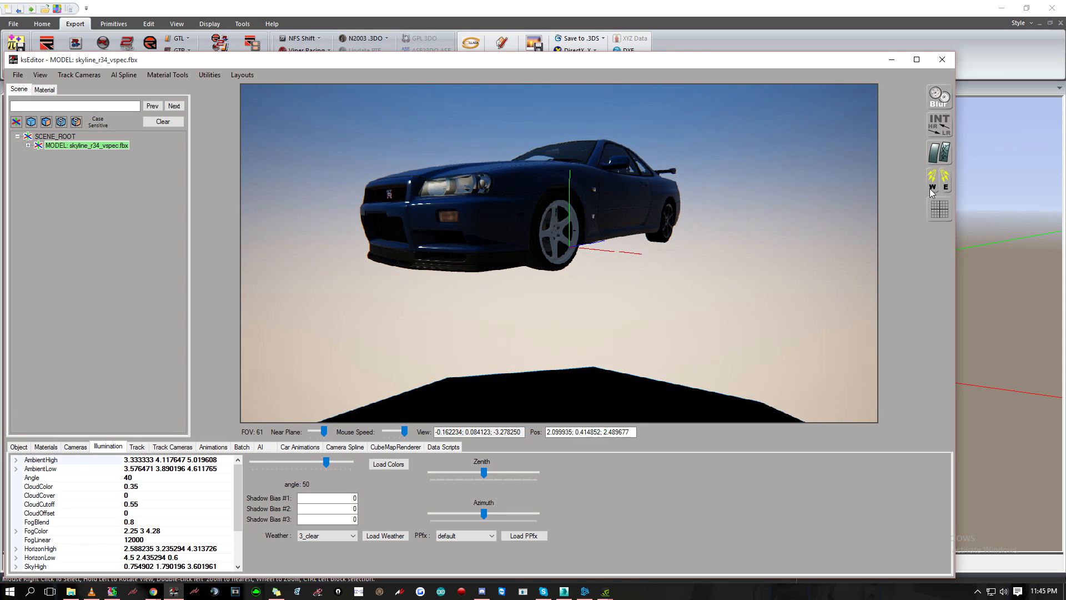
- Shift the scene's light direction several steps west and two steps back east to illuminate the car's front wheel side
click(929, 189)
click(930, 188)
click(929, 189)
click(930, 188)
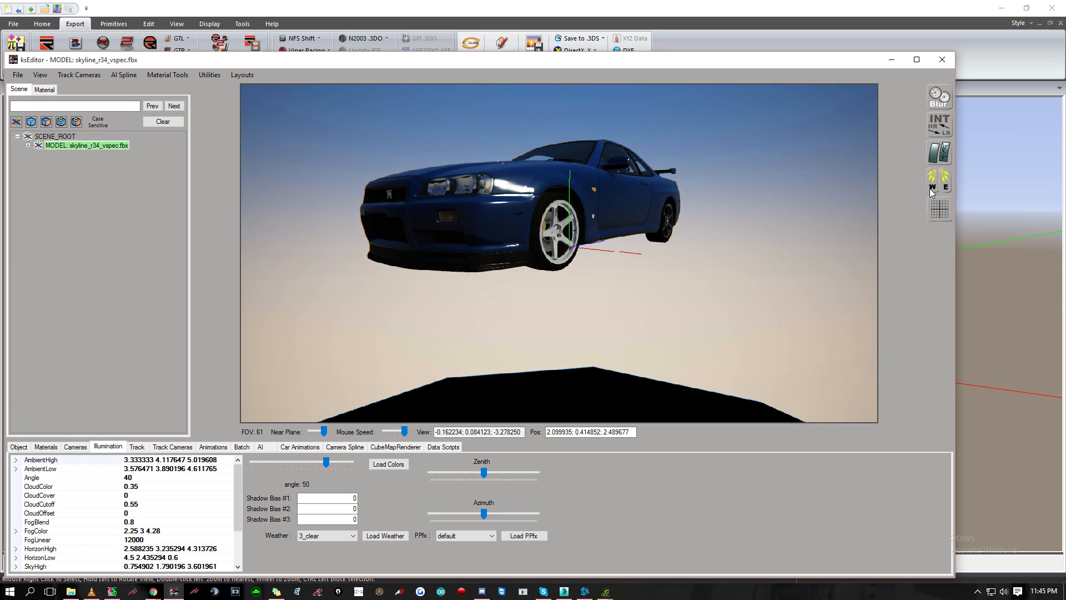
click(929, 188)
click(944, 185)
click(944, 185)
- Maximize the editor window and examine the replaced front wheel and its tyre up close on the Skyline
drag(625, 217, 585, 224)
key(Up)
key(Right)
key(Left)
key(Left)
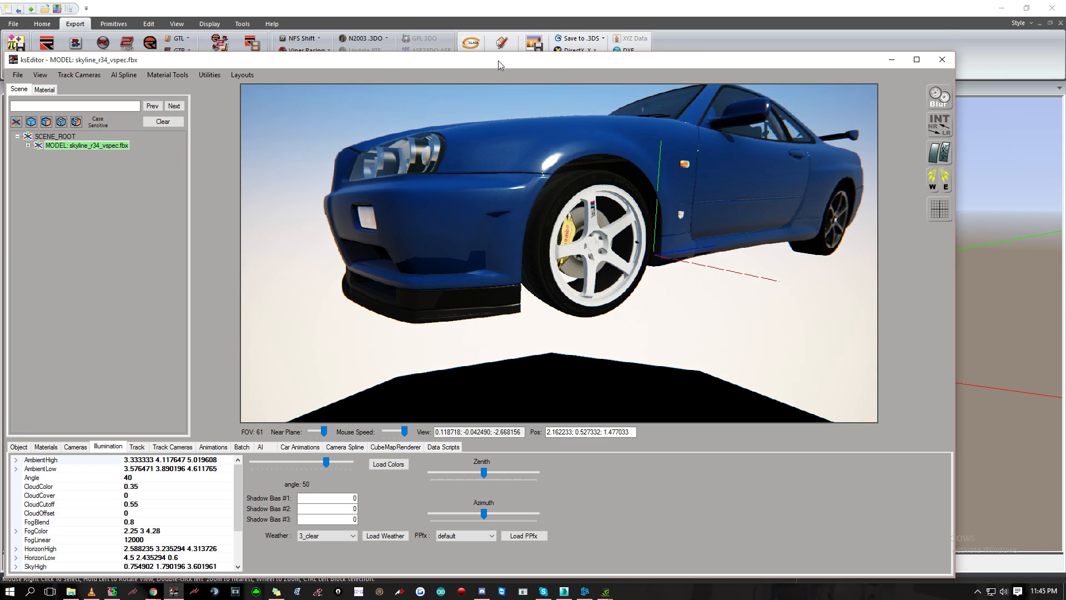
double_click(498, 60)
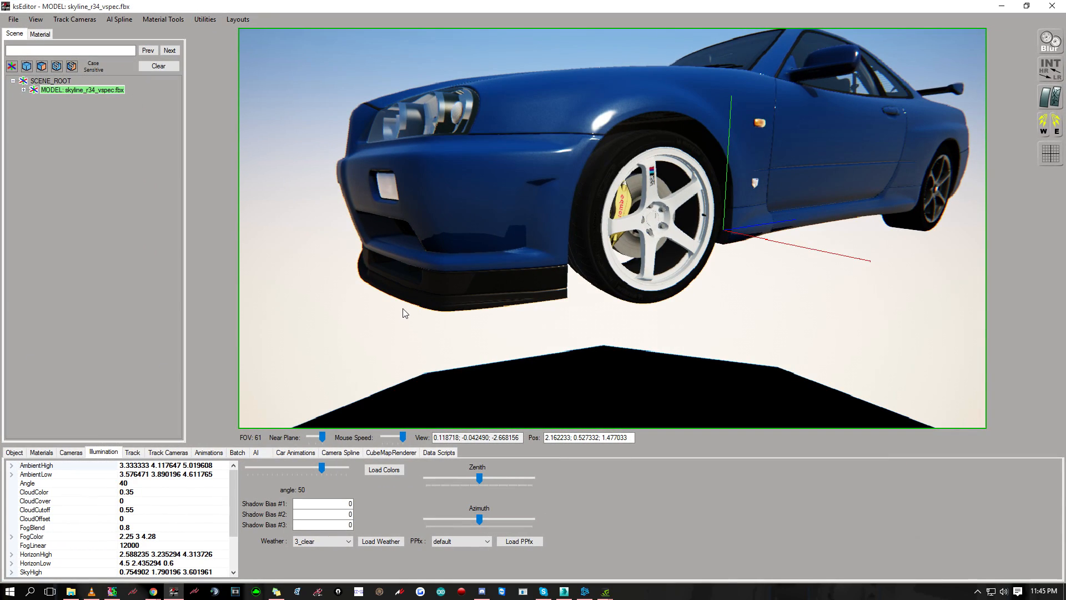
key(Up)
drag(500, 315, 443, 310)
key(Down)
key(Up)
key(Down)
key(Up)
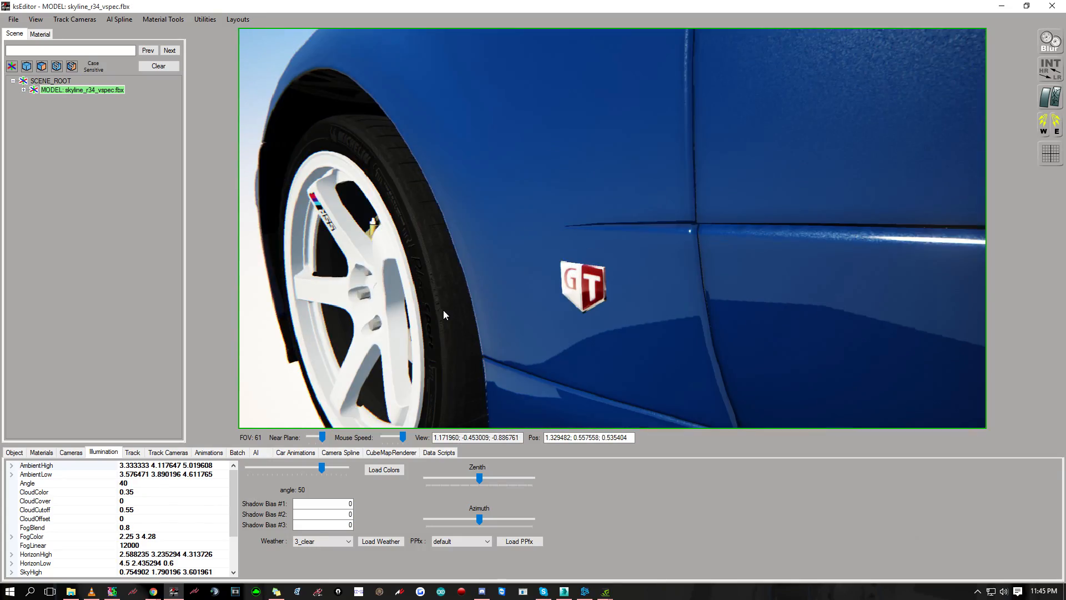
- Pick the replaced front wheel's tyre mesh in the scene and examine the wheel from farther back with the car's side
click(426, 252)
drag(432, 254, 497, 255)
key(Right)
key(Right)
key(Left)
key(Up)
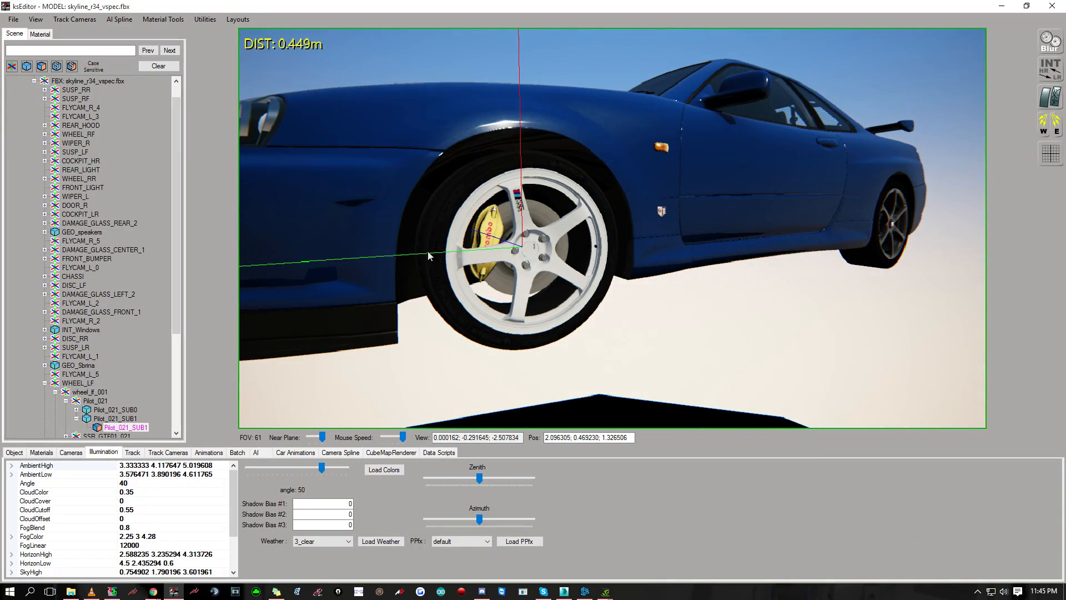
- Start a car KN5 save, duplicate the skyline_r34_vspec KN5 model in the ks_nissan_skyline_r34 folder as a backup, and leave without saving
click(10, 23)
mouse_move(36, 75)
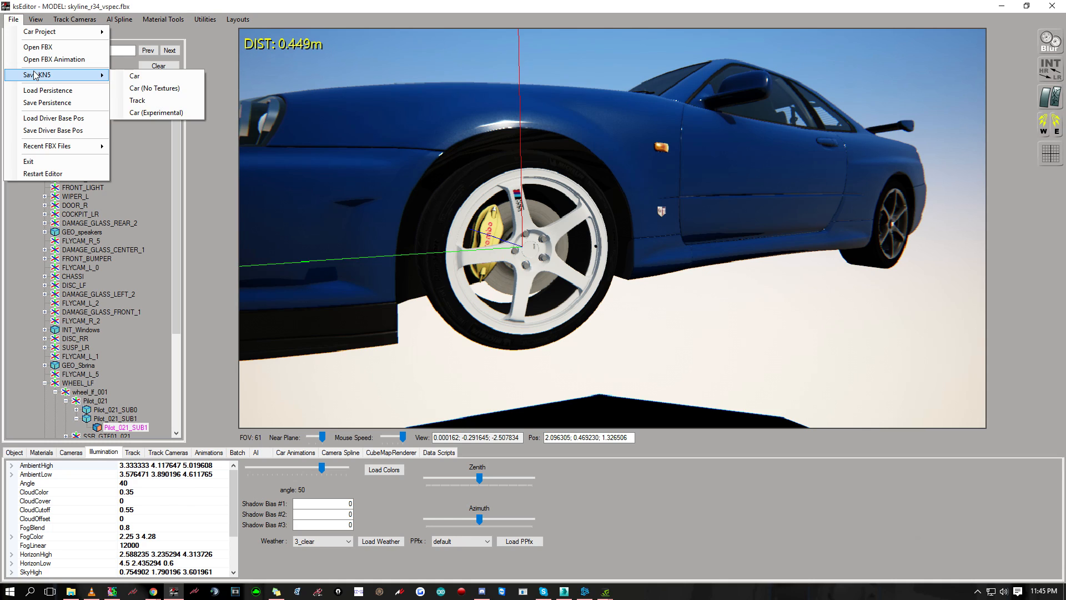
click(135, 76)
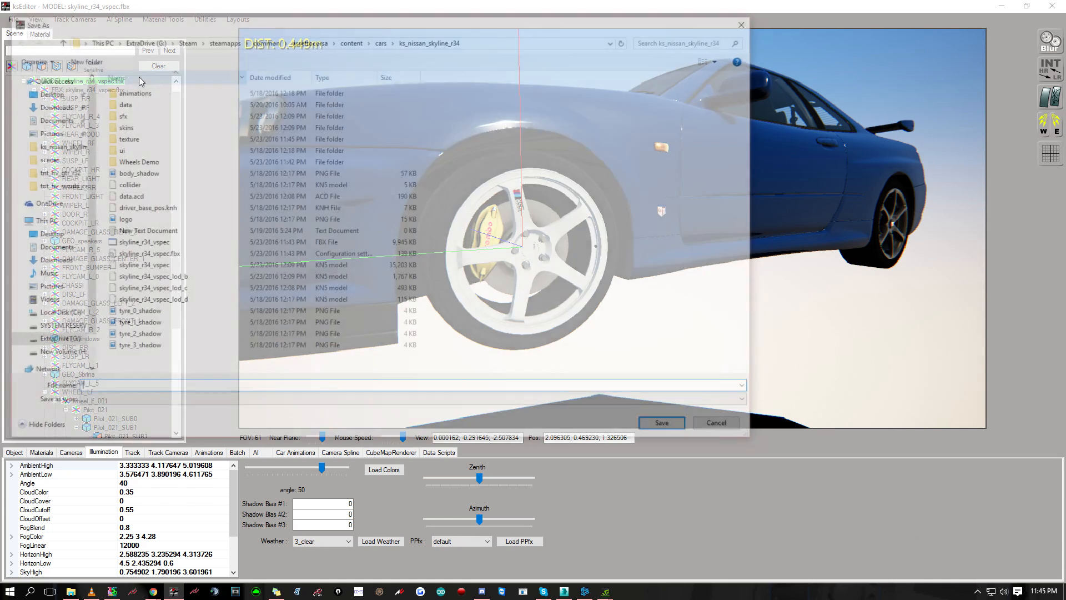
click(202, 266)
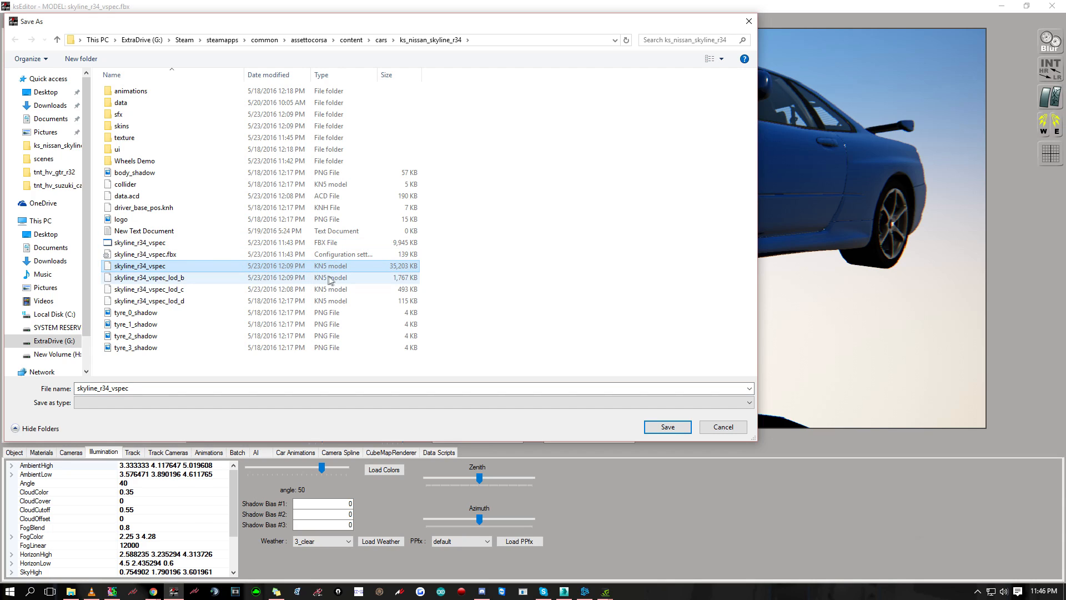
right_click(243, 266)
click(272, 404)
right_click(538, 303)
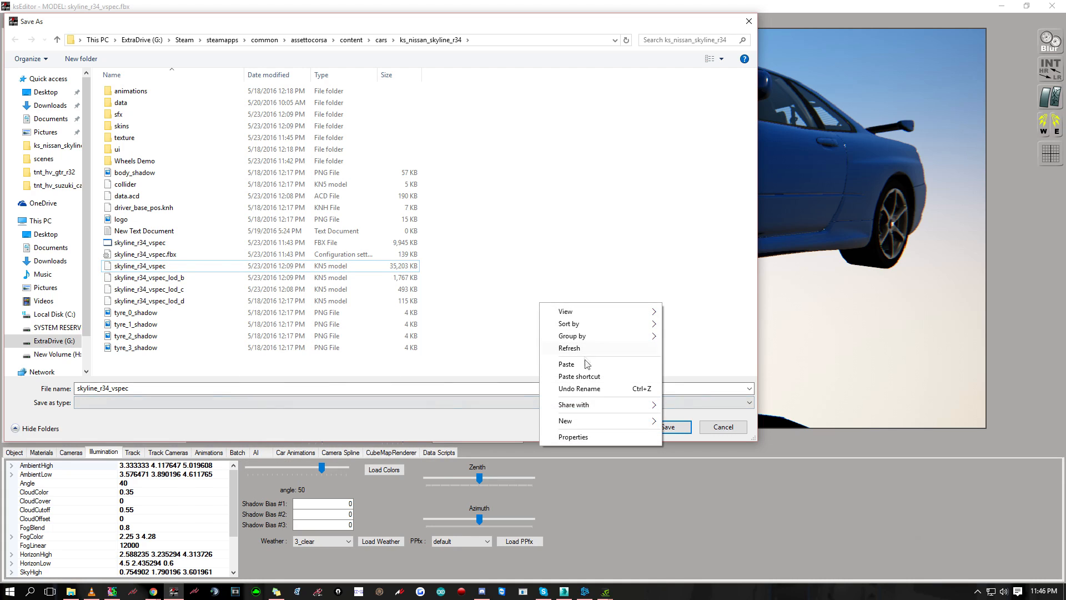
click(584, 365)
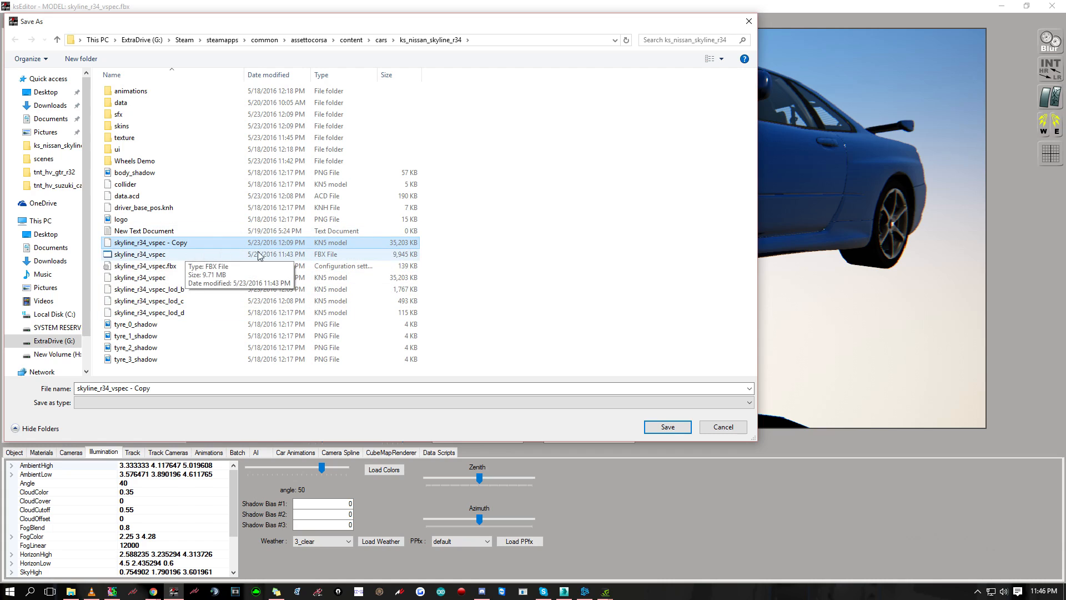
right_click(314, 246)
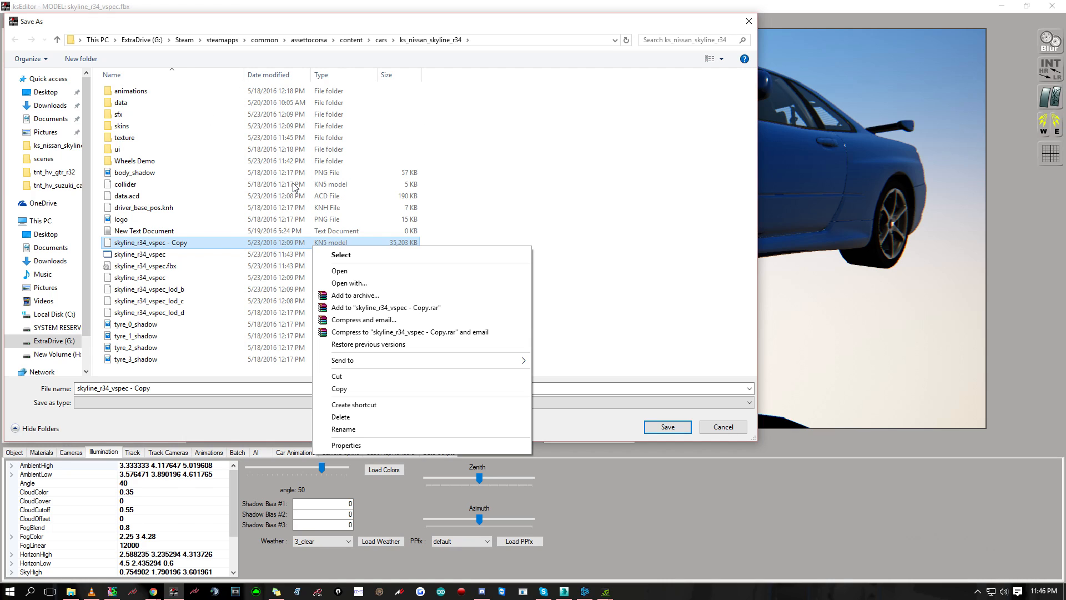
click(189, 279)
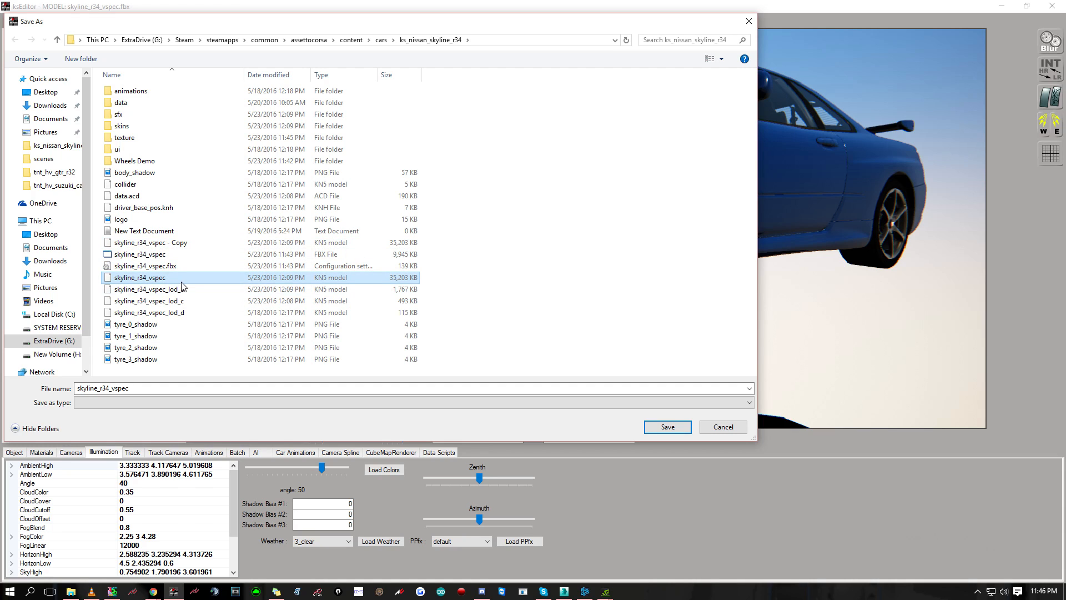
click(723, 427)
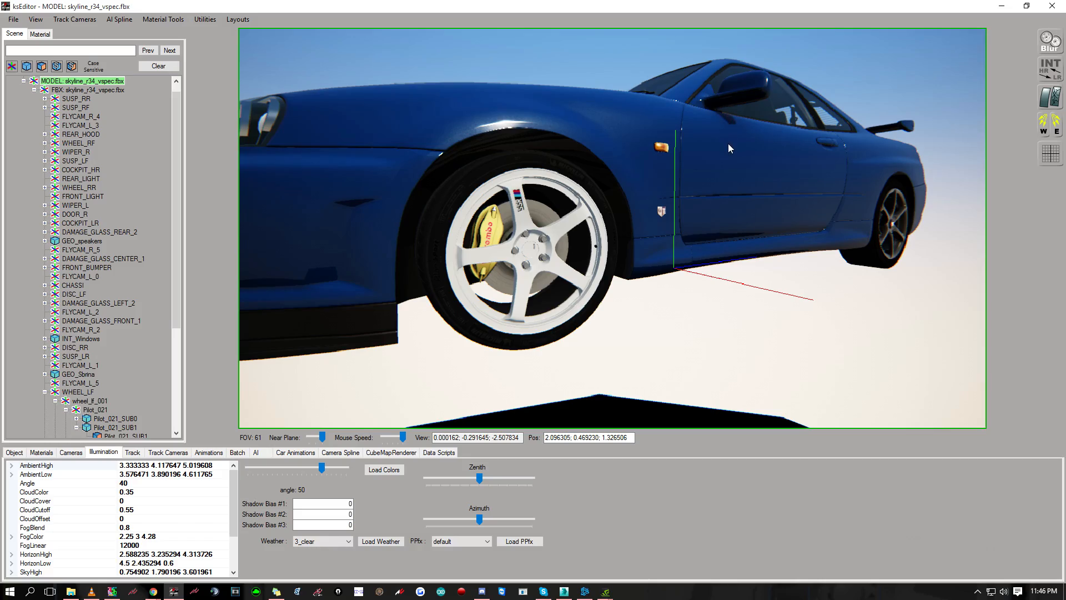
- Fly around the Skyline and examine the wheels on the opposite side of the car
drag(728, 143, 641, 145)
key(Right)
key(Down)
key(Up)
key(Down)
key(Down)
key(Up)
key(Left)
key(Down)
key(Up)
key(Right)
key(Down)
key(Up)
key(Up)
key(Left)
key(Up)
key(Left)
drag(713, 125, 941, 127)
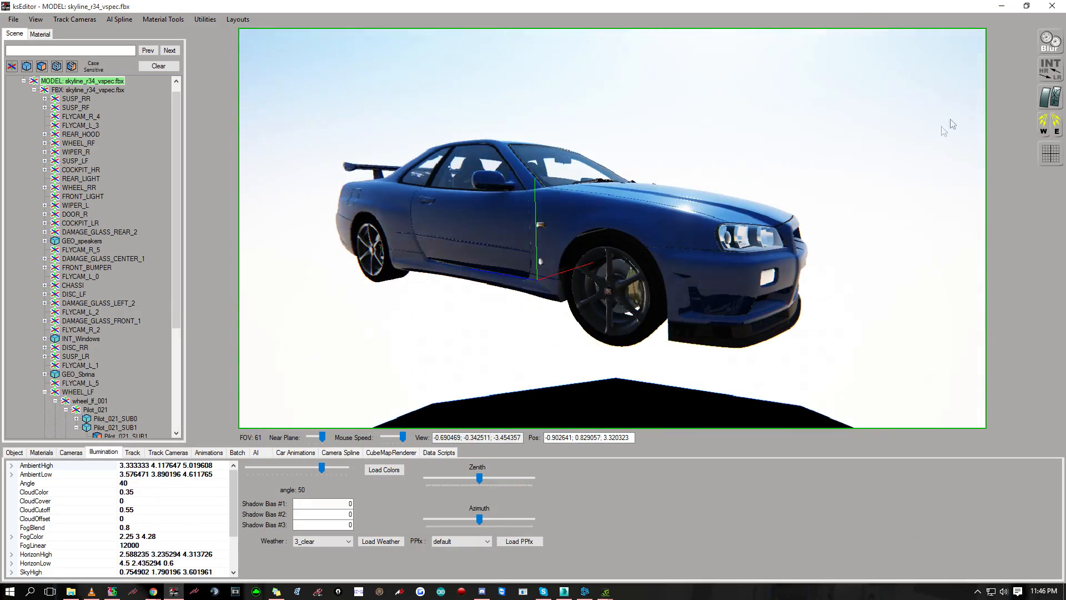